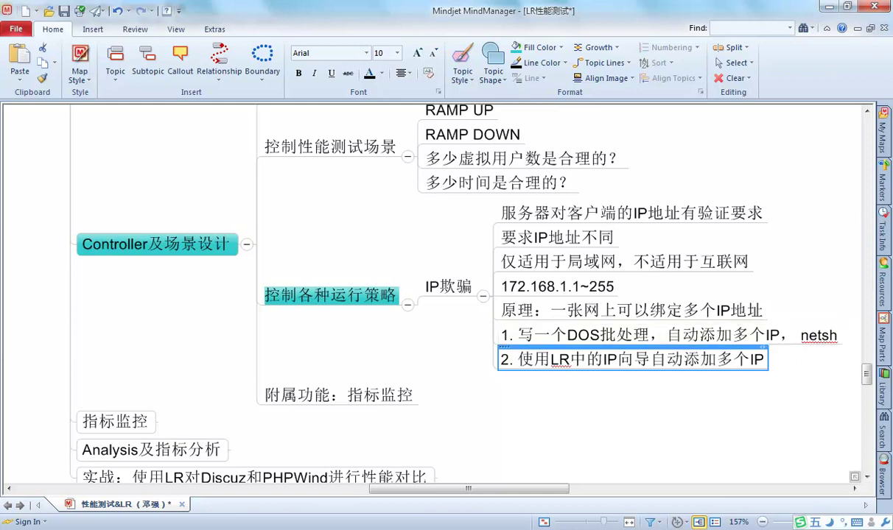
# Step: Launch the IP Wizard from HP LoadRunner's tools
pyautogui.press('super')
pyautogui.click(33, 481)
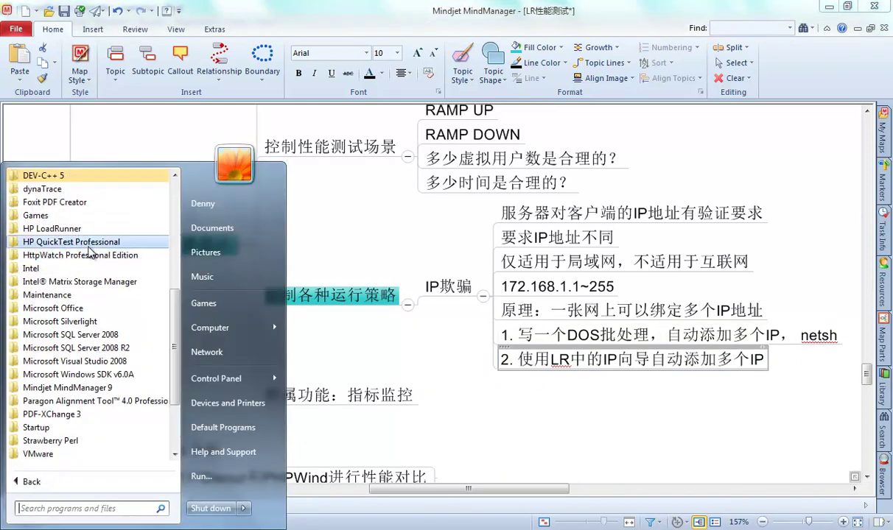
pyautogui.click(68, 230)
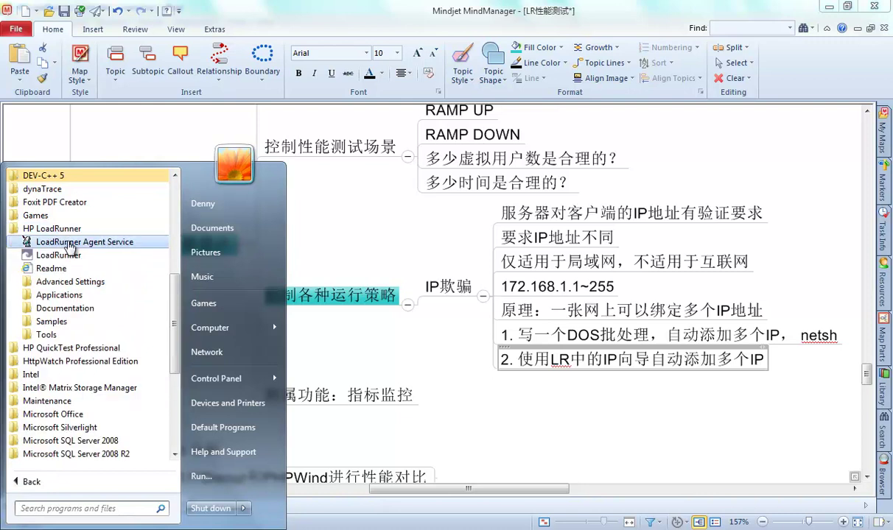
pyautogui.click(48, 333)
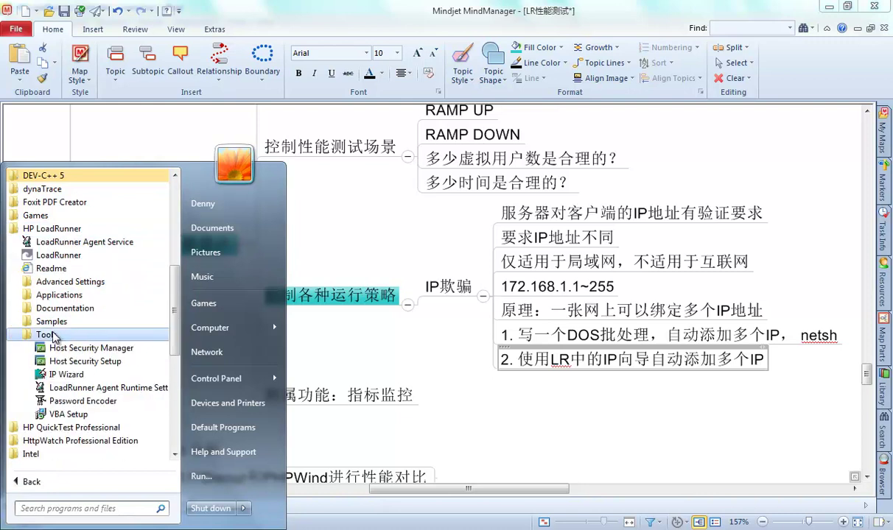
pyautogui.click(66, 374)
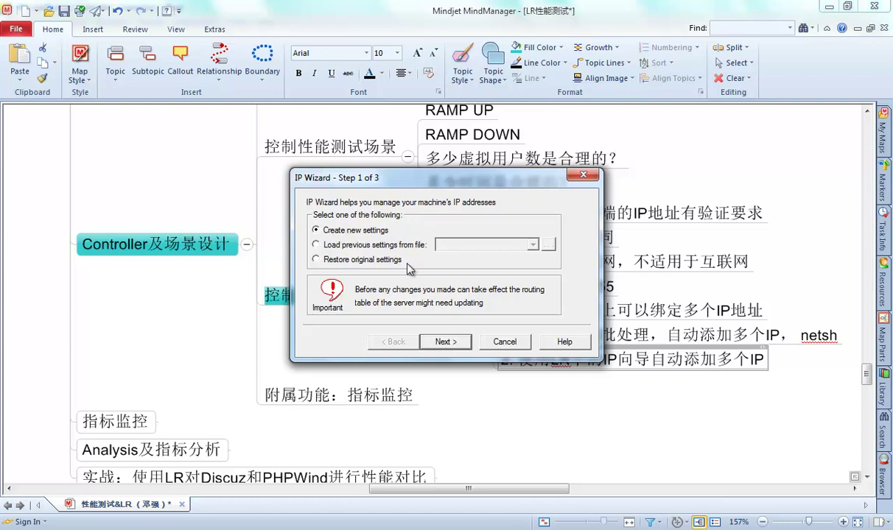
# Step: Choose to create new settings and enter 192.168.0.1 as the server's IP address
pyautogui.click(443, 349)
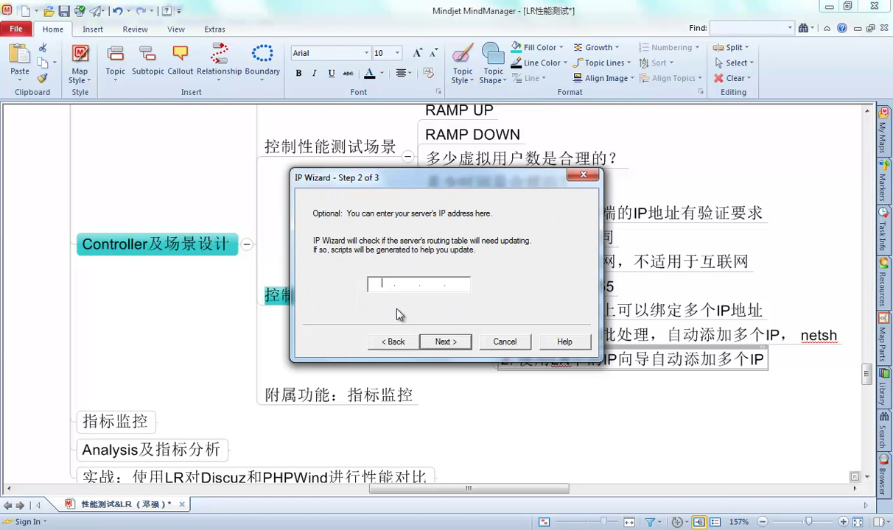
pyautogui.write('192.168.0.1')
pyautogui.click(439, 343)
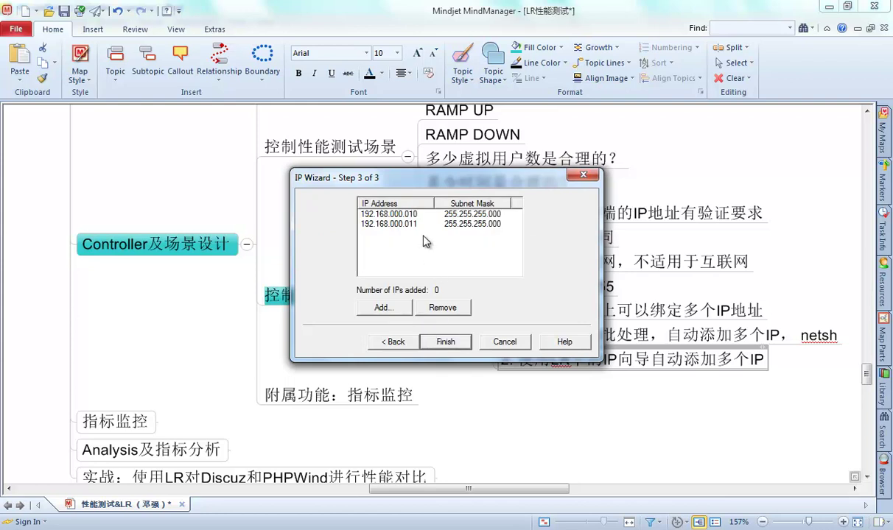
# Step: Add 10 Class C IP addresses starting from 192.168.1.20 with submask 255.255.255.0
pyautogui.click(413, 214)
pyautogui.click(398, 223)
pyautogui.click(394, 214)
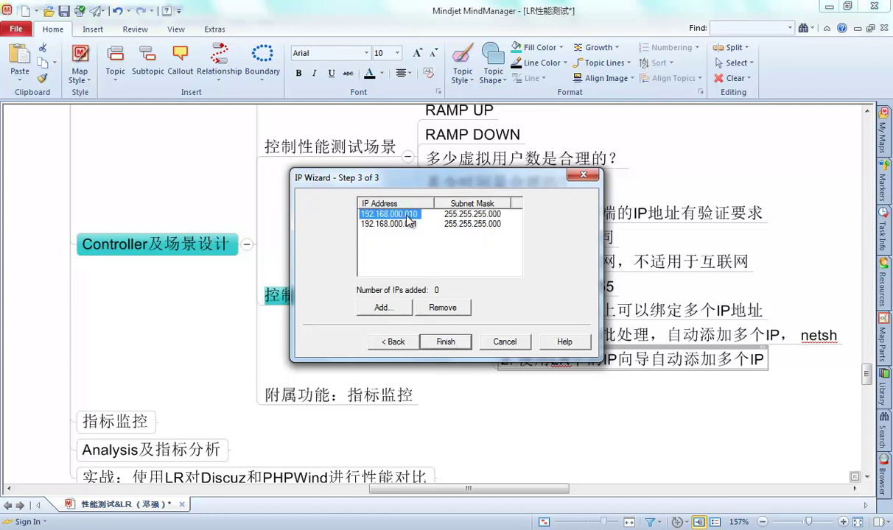
pyautogui.click(404, 224)
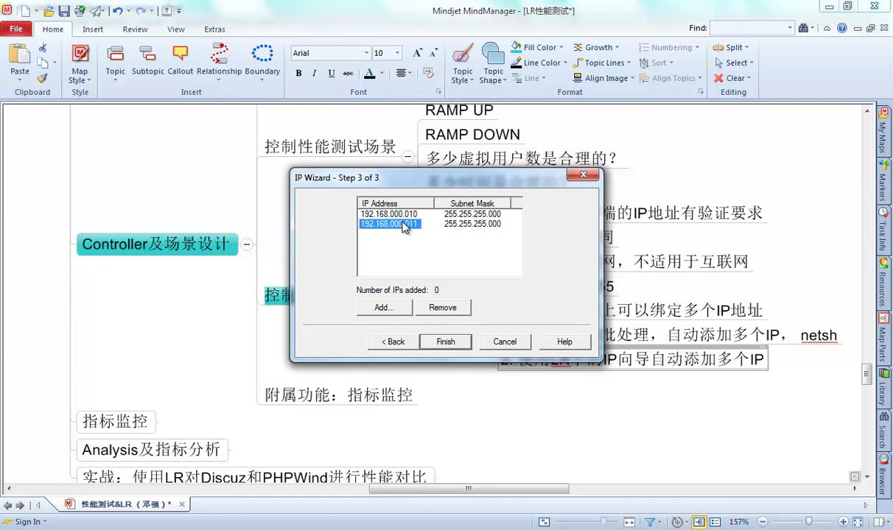
pyautogui.click(391, 308)
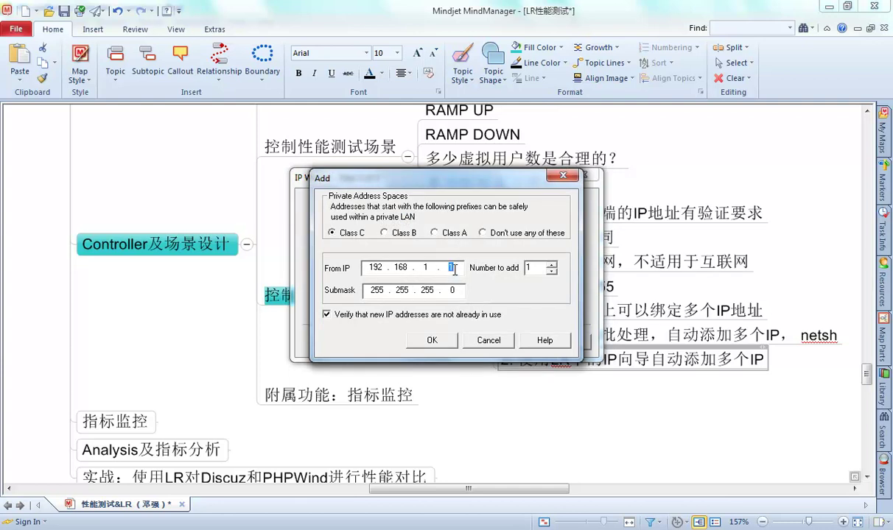
pyautogui.write('25')
pyautogui.press('Tab')
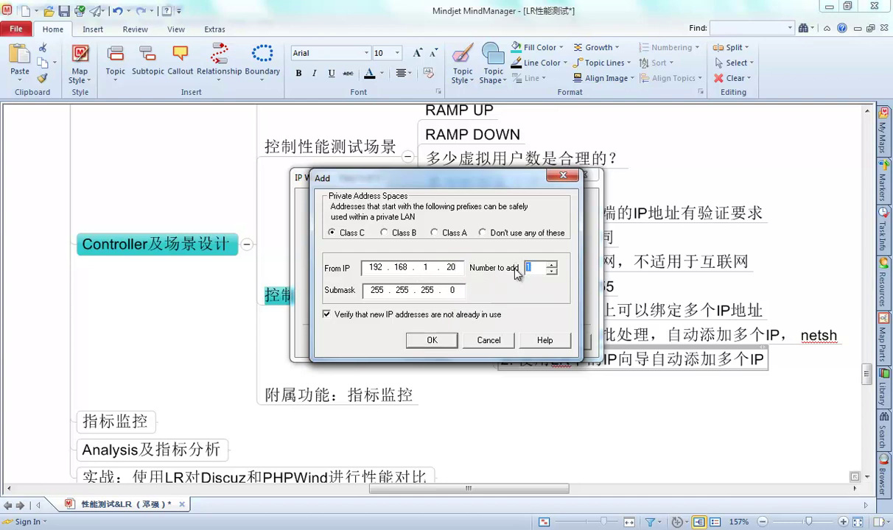
pyautogui.write('10')
pyautogui.click(431, 339)
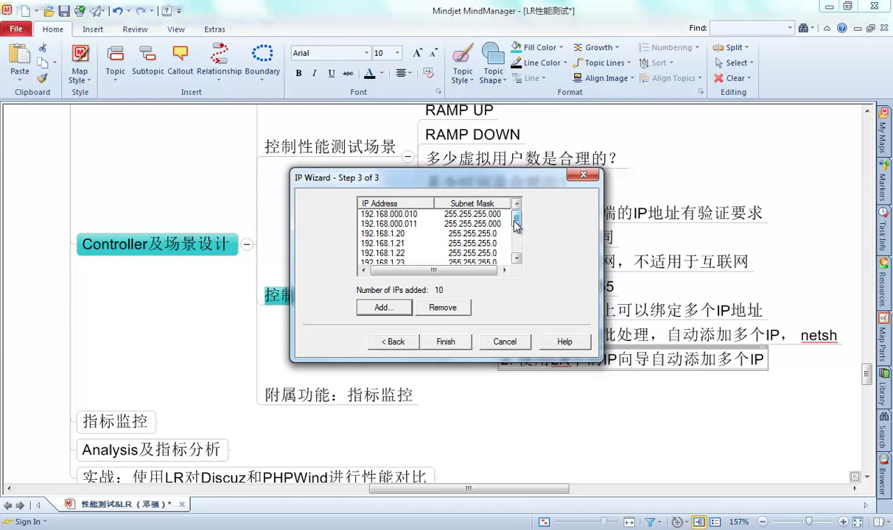
# Step: Finish the IP Wizard and accept its summary to apply the added addresses
pyautogui.click(412, 224)
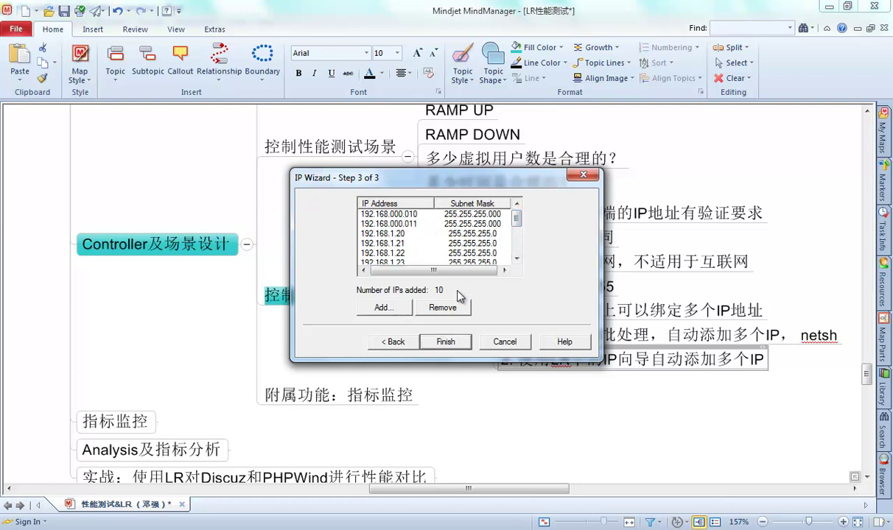
pyautogui.click(392, 310)
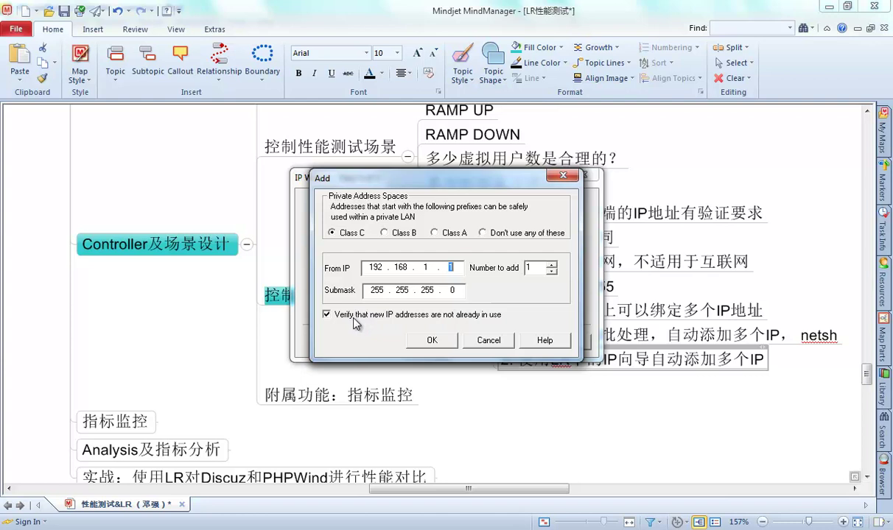
pyautogui.click(480, 340)
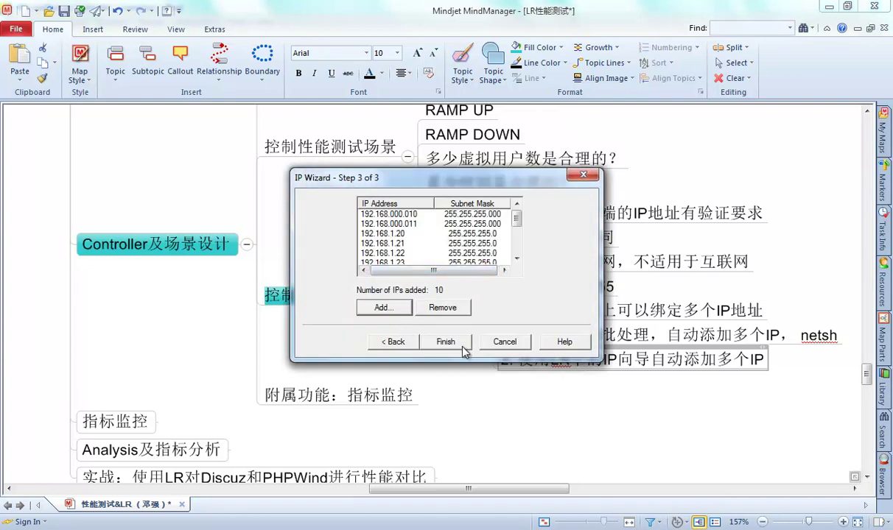
pyautogui.click(447, 342)
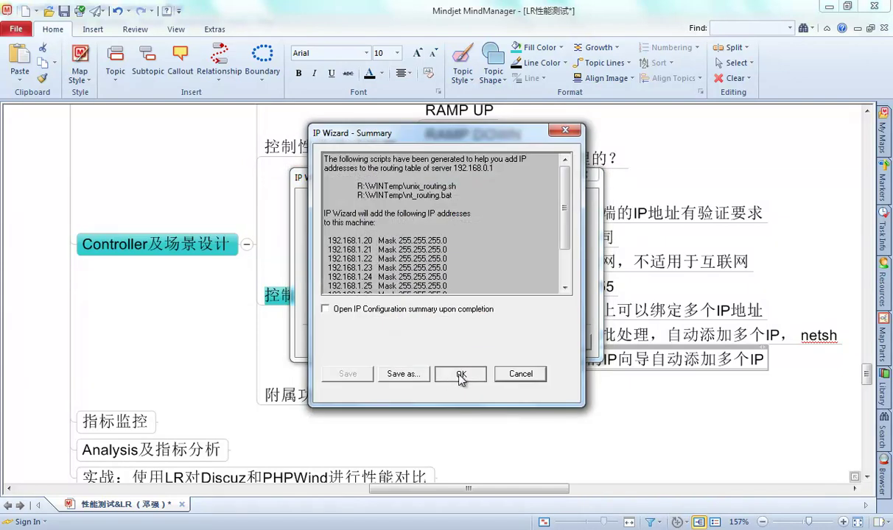
pyautogui.click(460, 375)
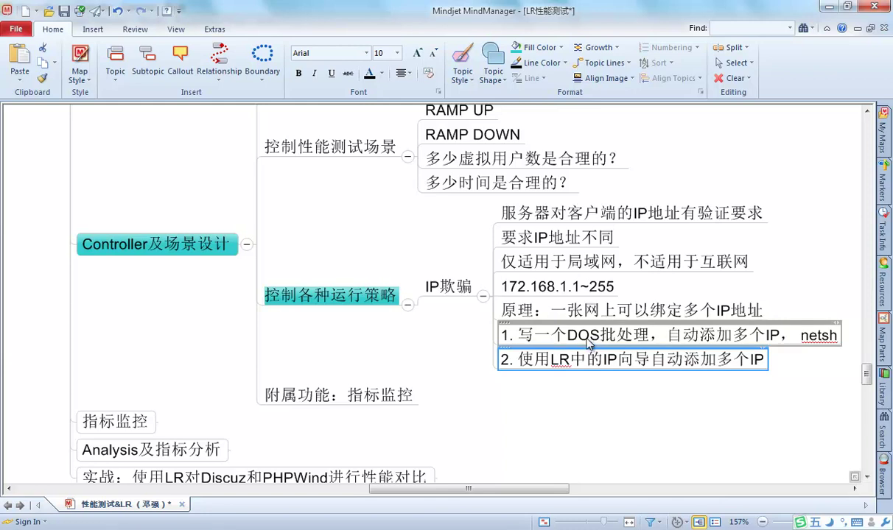
# Step: Open the advanced TCP/IPv4 settings of the Local Area Connection in Windows Network Connections
pyautogui.press('super')
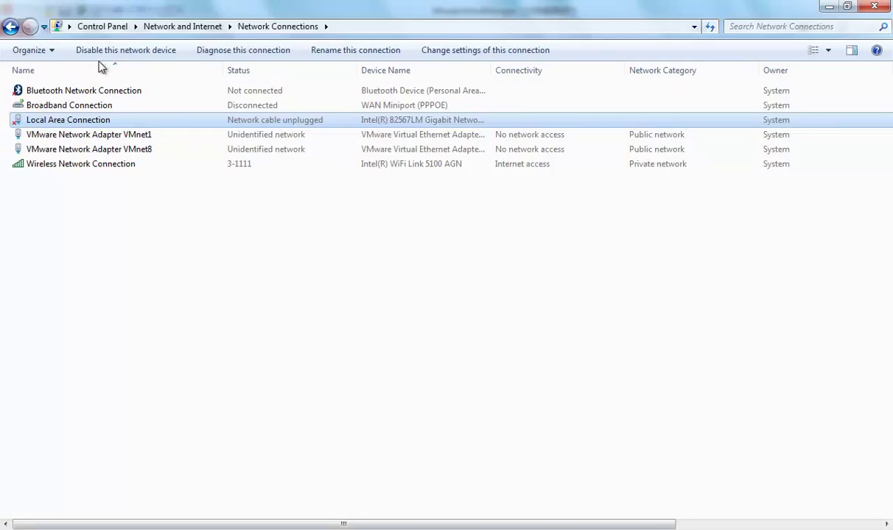
pyautogui.rightClick(61, 123)
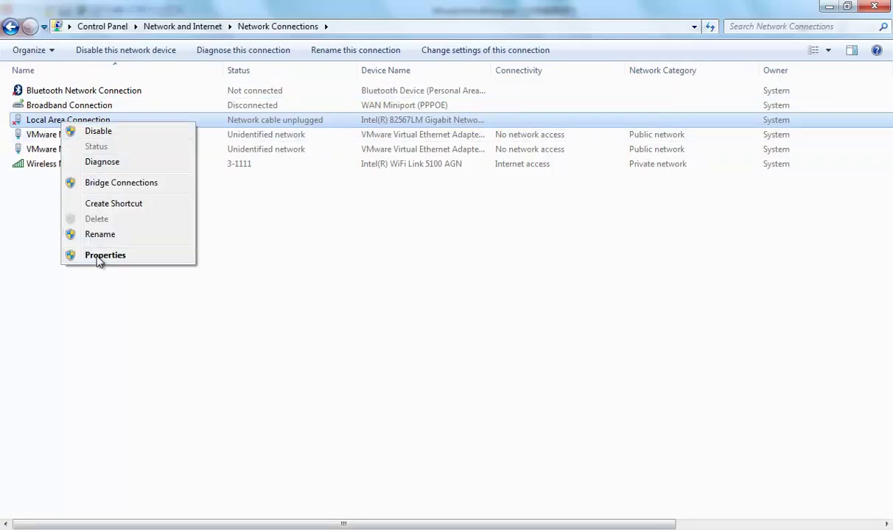
pyautogui.click(101, 257)
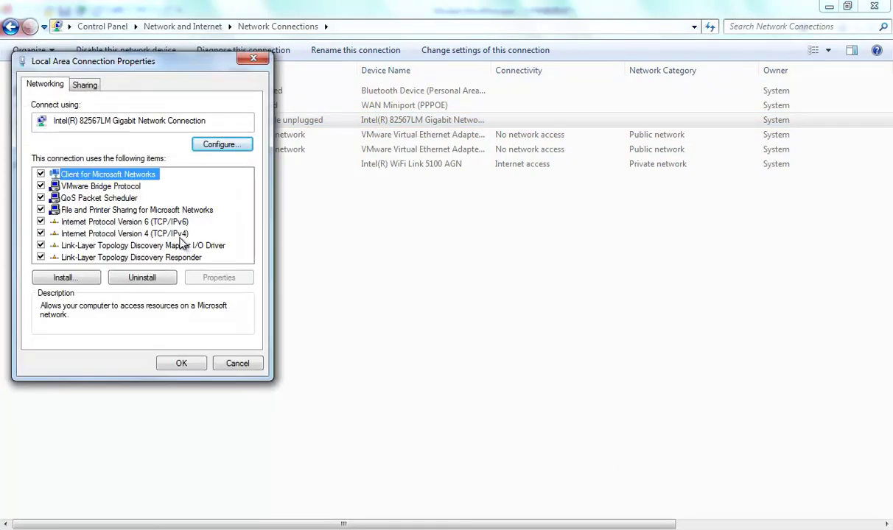
pyautogui.doubleClick(174, 233)
pyautogui.click(280, 373)
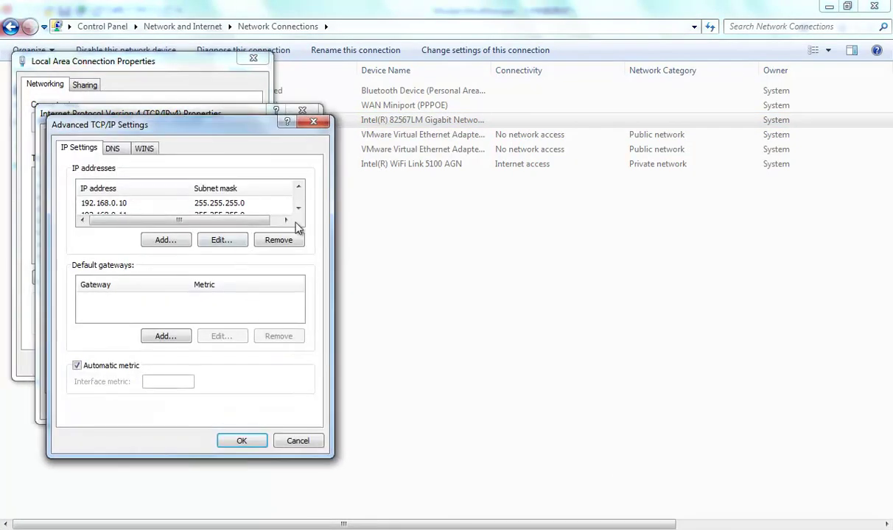
# Step: Check the list of IP addresses bound to the Local Area Connection down to its end and close the dialogs
pyautogui.click(297, 209)
pyautogui.click(297, 208)
pyautogui.click(298, 208)
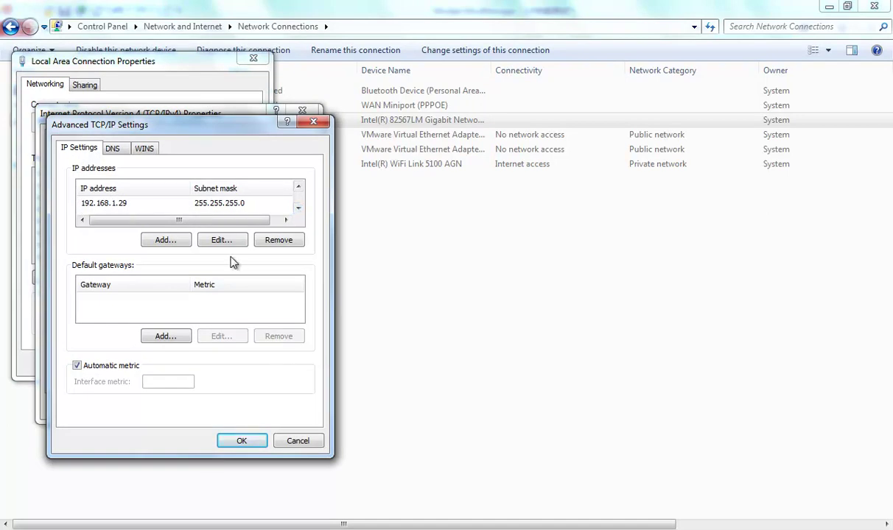
pyautogui.click(120, 202)
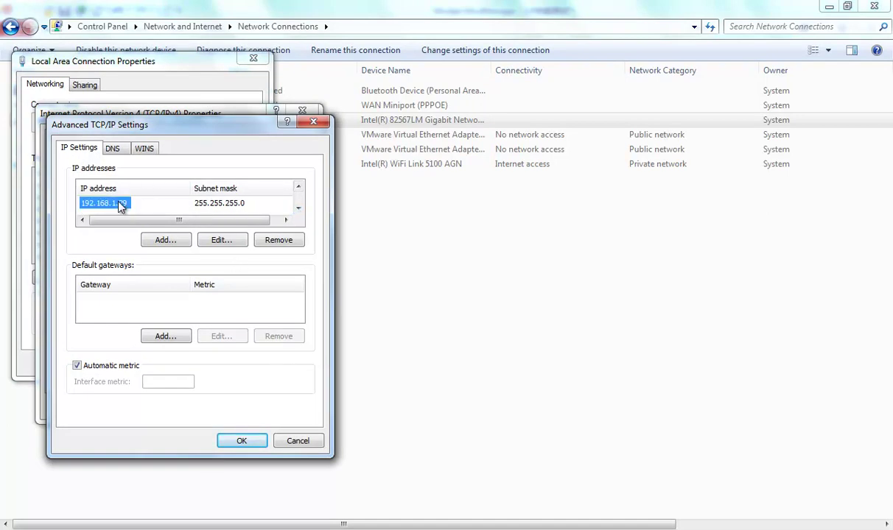
pyautogui.click(249, 443)
pyautogui.click(232, 407)
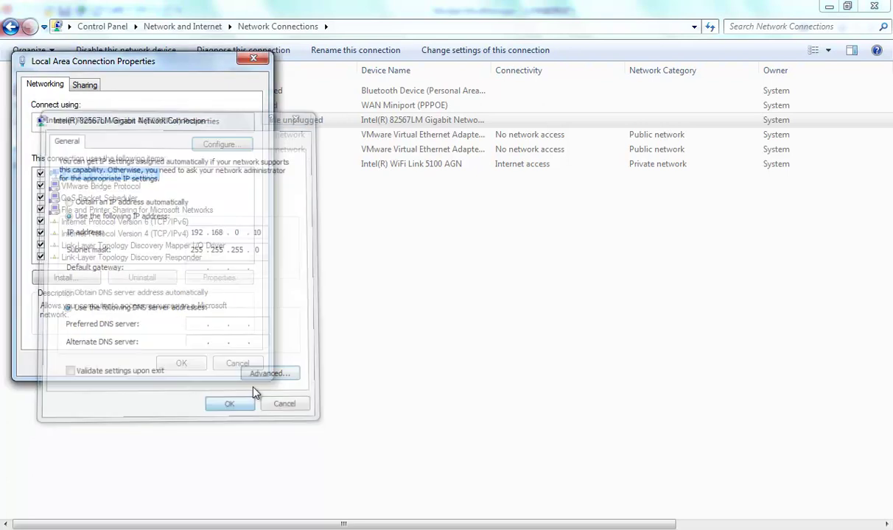
pyautogui.click(238, 364)
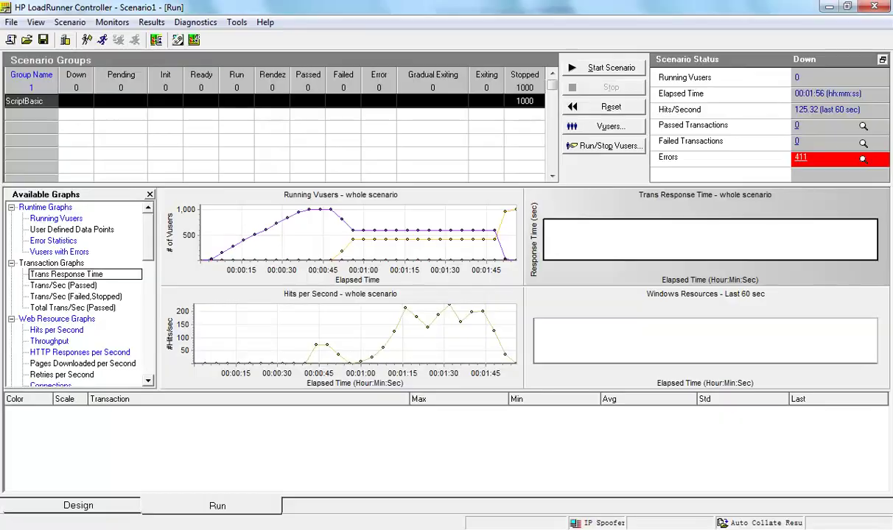
# Step: Switch to LoadRunner Controller and turn the scenario's IP Spoofer off and back on
pyautogui.click(71, 23)
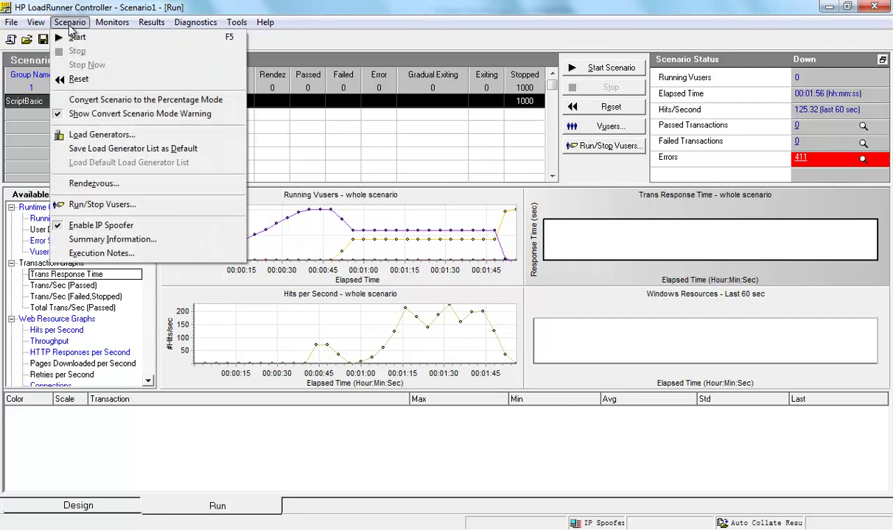
pyautogui.click(92, 229)
pyautogui.click(71, 22)
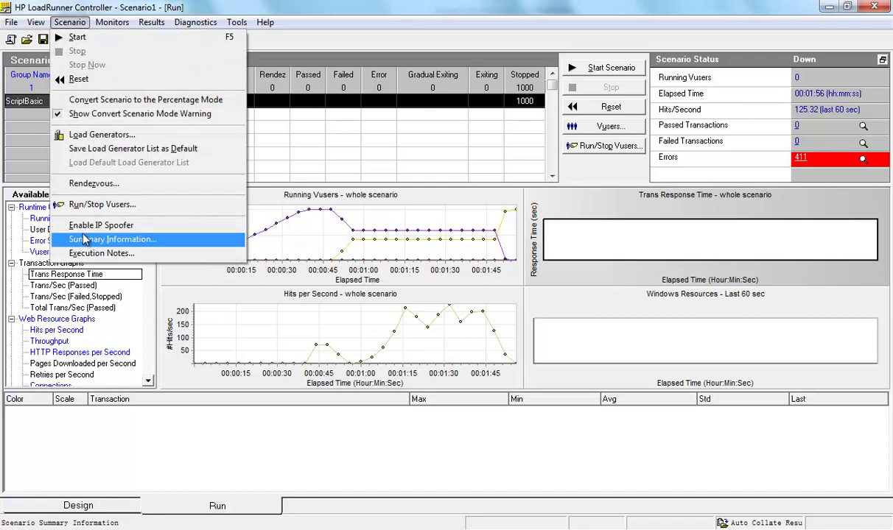
pyautogui.click(85, 226)
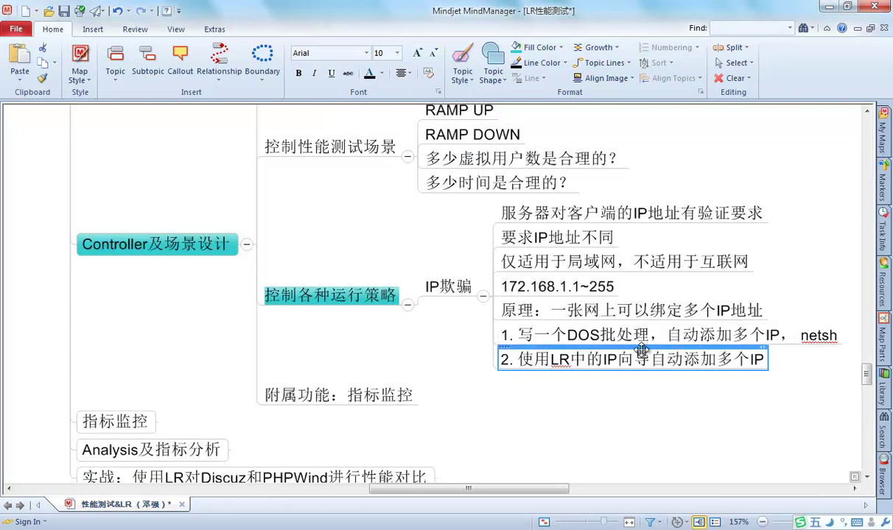
# Step: In the MindManager map, add a topic starting with "使用哪块" after the IP wizard item under IP欺骗
pyautogui.press('Return')
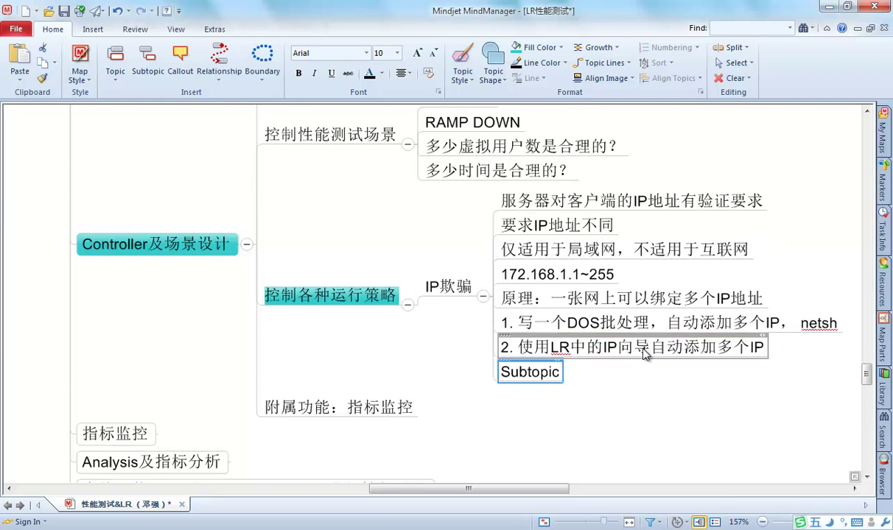
pyautogui.write('使用哪')
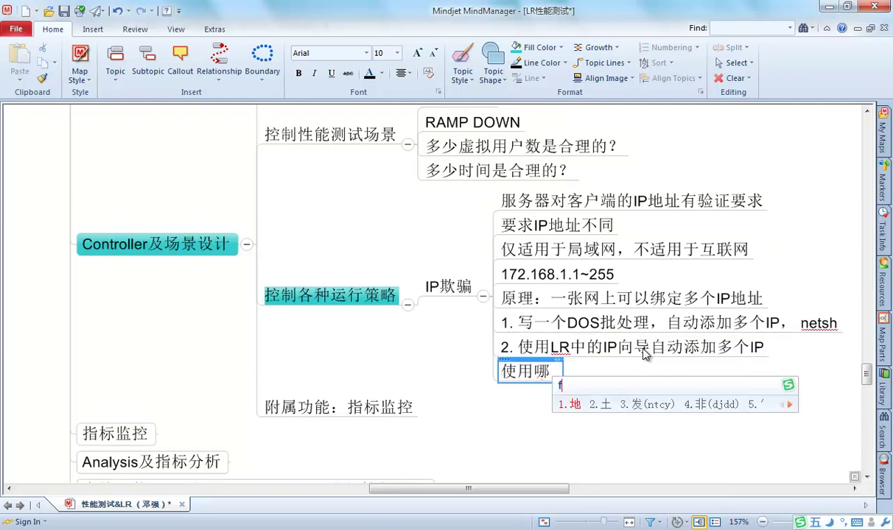
pyautogui.write('块mqq')
pyautogui.write('h')
pyautogui.press('BackSpace')
pyautogui.press('BackSpace')
pyautogui.write('mqhh')
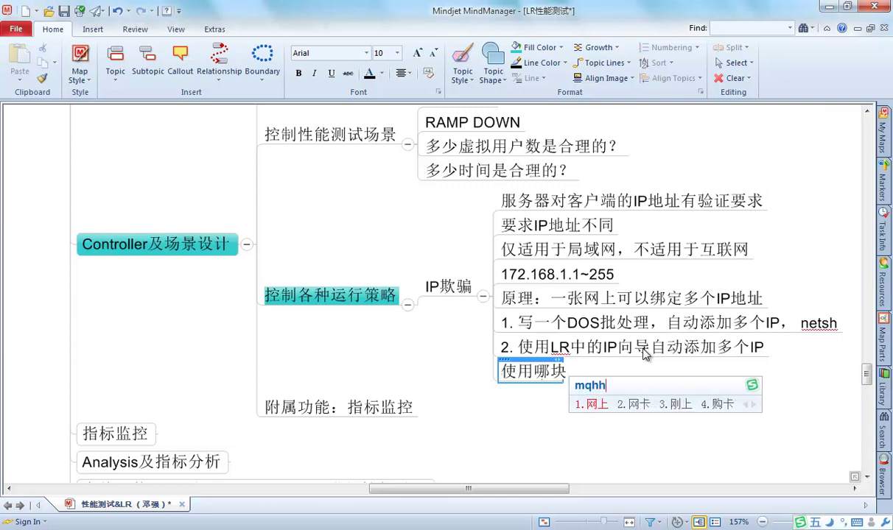
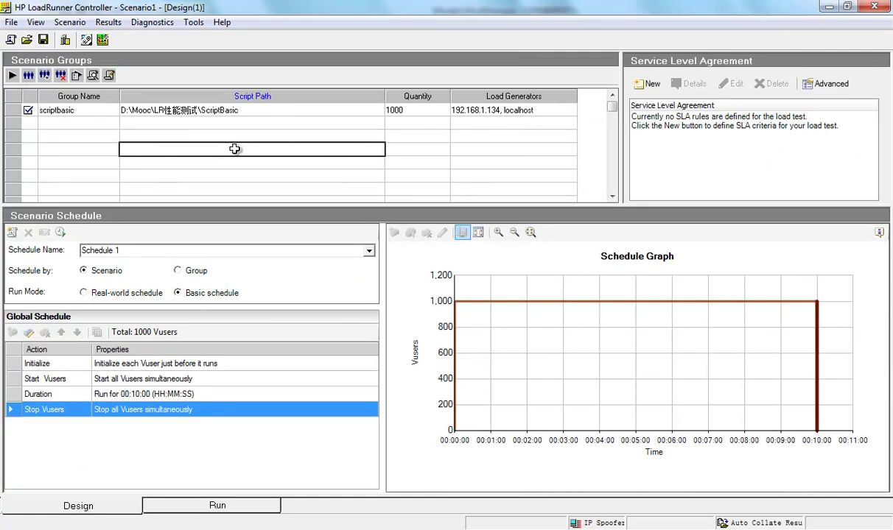
# Step: Open the run-time settings of the scriptbasic group and go to the network Speed Simulation settings
pyautogui.click(63, 109)
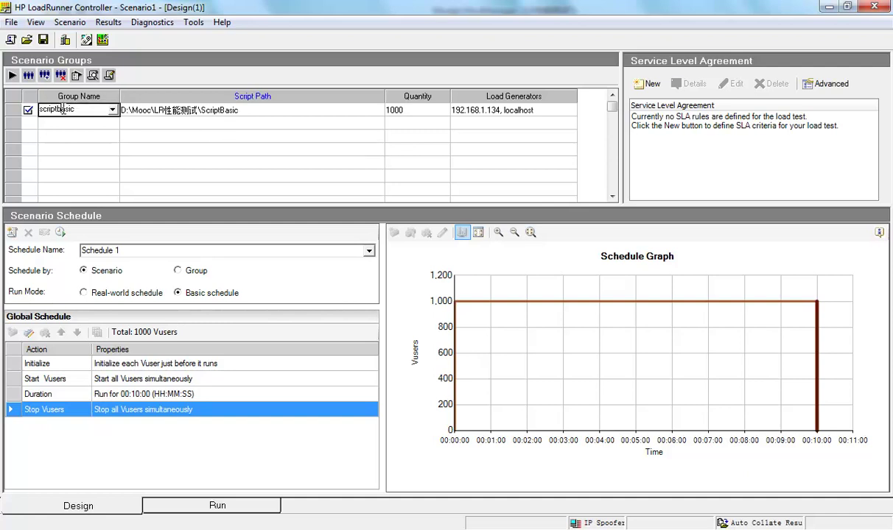
pyautogui.click(76, 75)
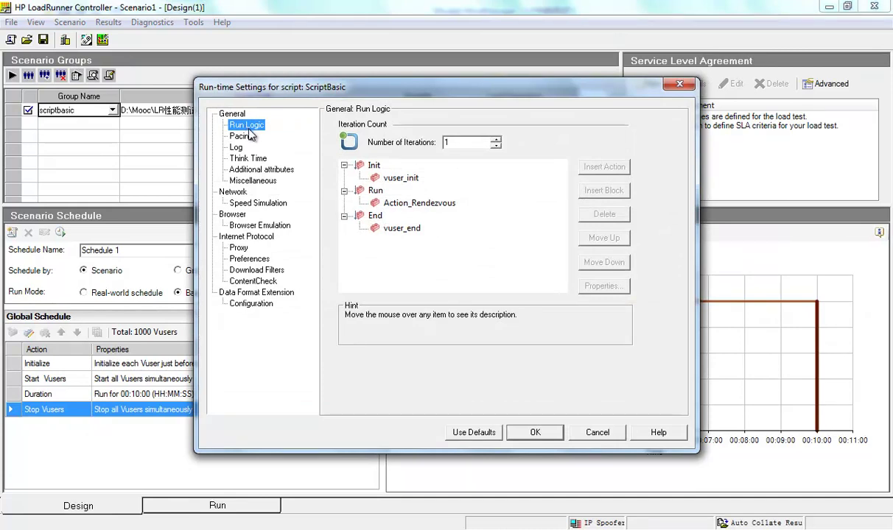
pyautogui.click(257, 204)
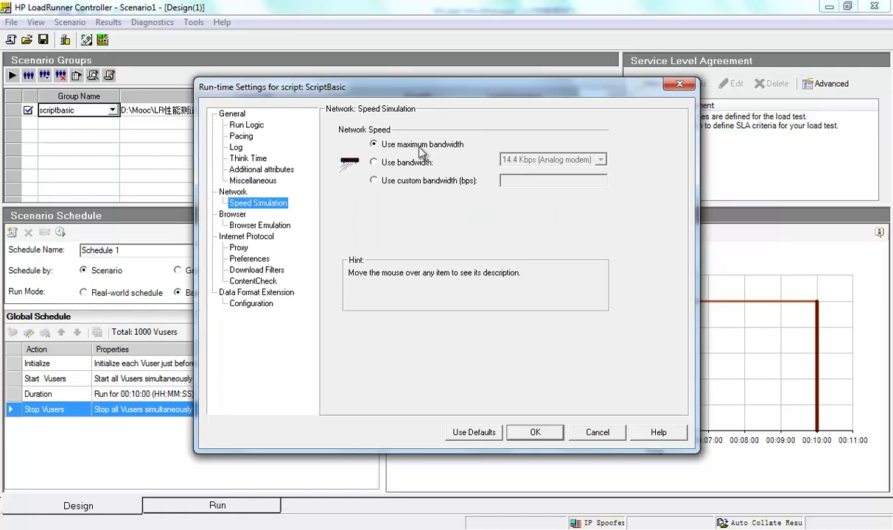
pyautogui.moveTo(418, 152)
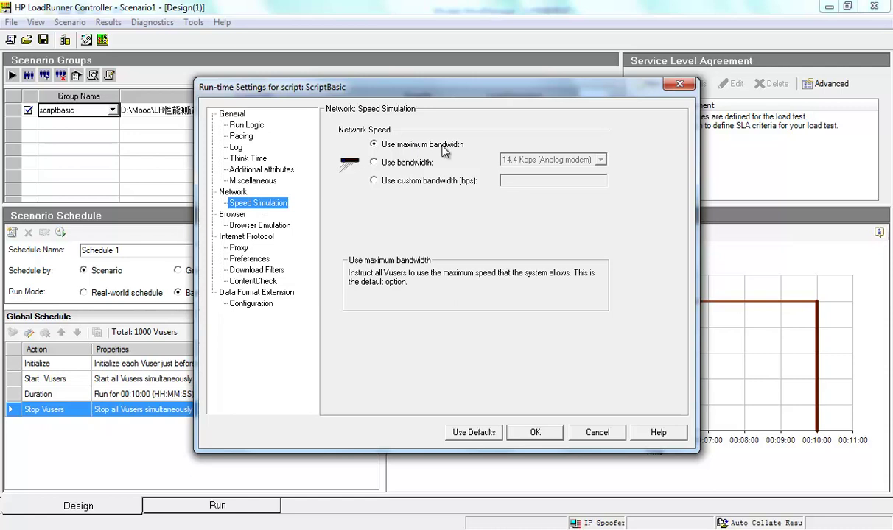
# Step: Switch the network speed to a predefined bandwidth and look through the available speeds
pyautogui.click(408, 163)
pyautogui.click(508, 160)
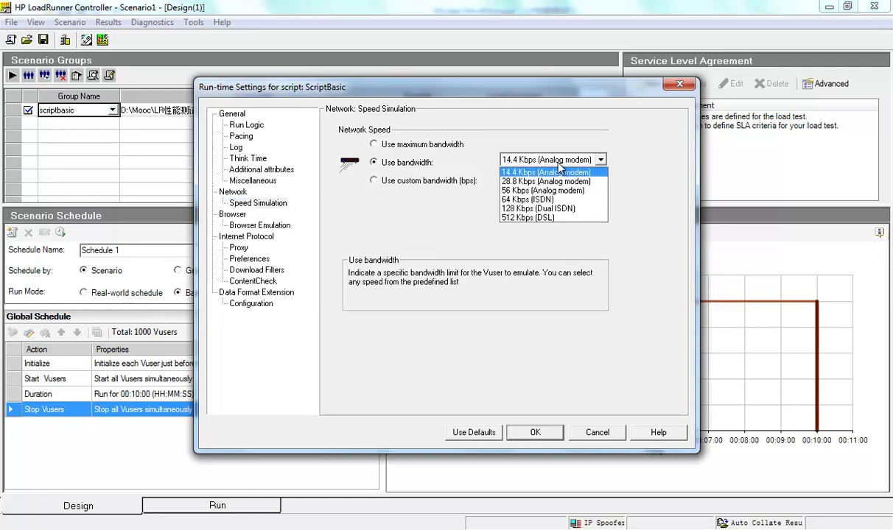
pyautogui.click(550, 228)
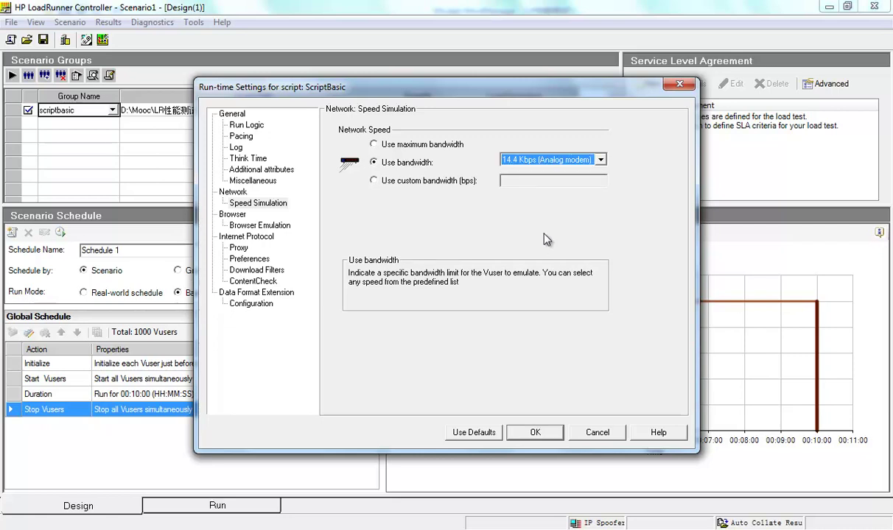
pyautogui.click(534, 162)
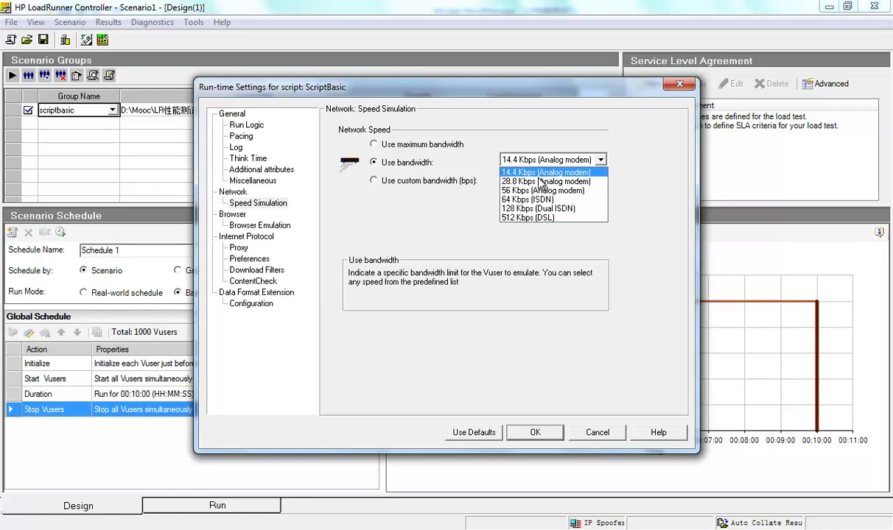
pyautogui.click(398, 186)
pyautogui.click(374, 181)
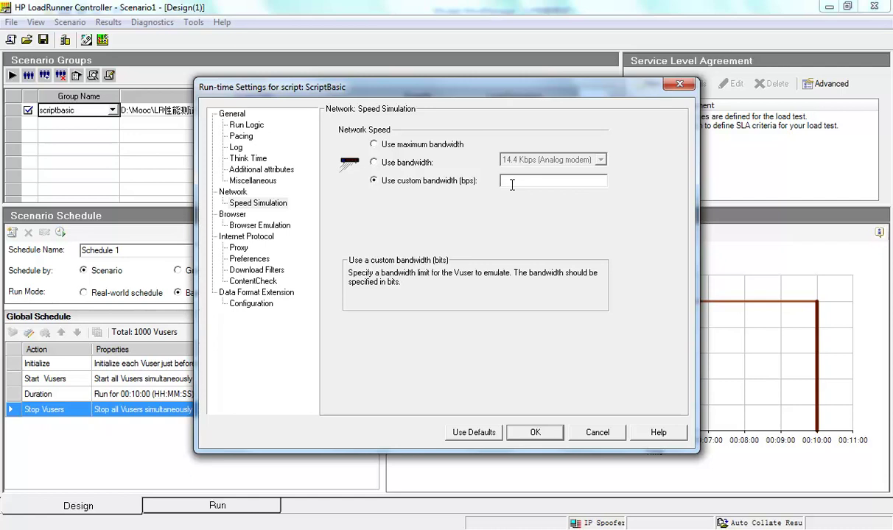
pyautogui.write('10')
pyautogui.write('0000')
pyautogui.press('BackSpace')
pyautogui.press('BackSpace')
pyautogui.press('BackSpace')
pyautogui.press('BackSpace')
pyautogui.write('2400')
pyautogui.press('BackSpace')
pyautogui.press('BackSpace')
pyautogui.press('BackSpace')
pyautogui.press('BackSpace')
pyautogui.press('BackSpace')
pyautogui.write('1010241024')
pyautogui.click(528, 183)
pyautogui.hotkey('shift', 'End')
pyautogui.moveTo(509, 181); pyautogui.dragTo(527, 183)
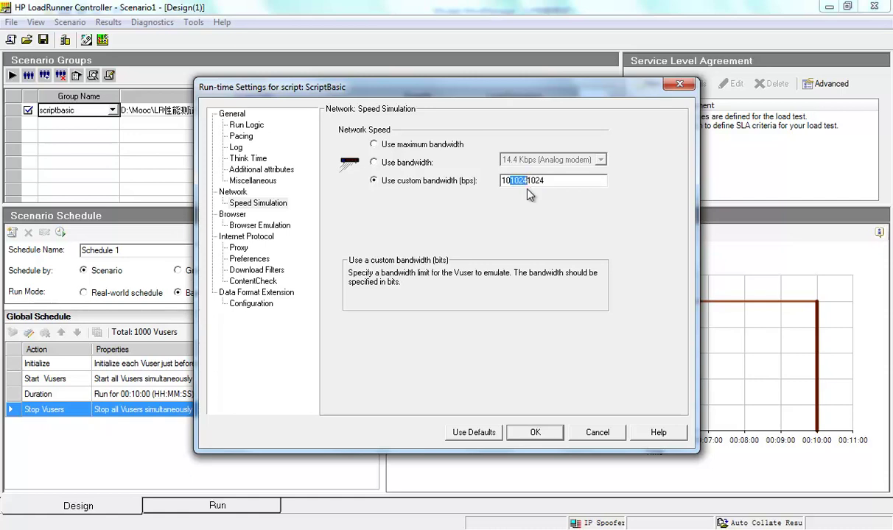
pyautogui.click(550, 178)
pyautogui.moveTo(550, 179); pyautogui.dragTo(475, 182)
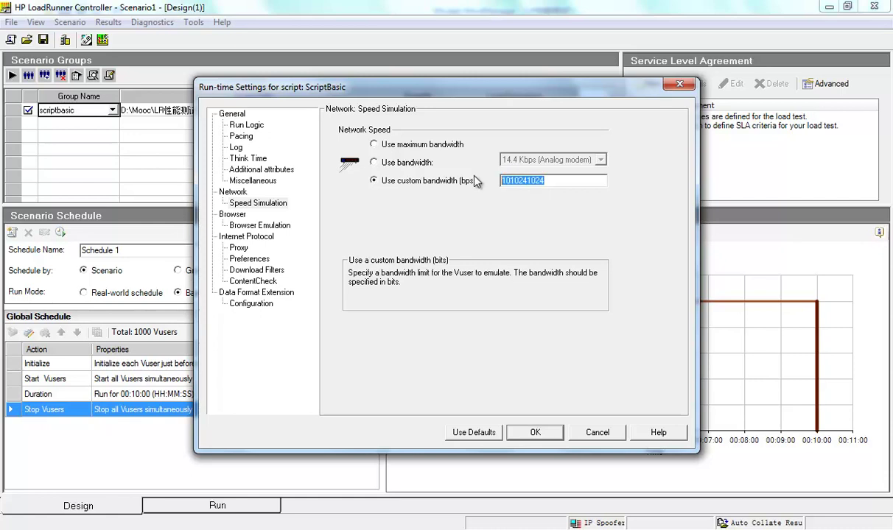
pyautogui.click(512, 181)
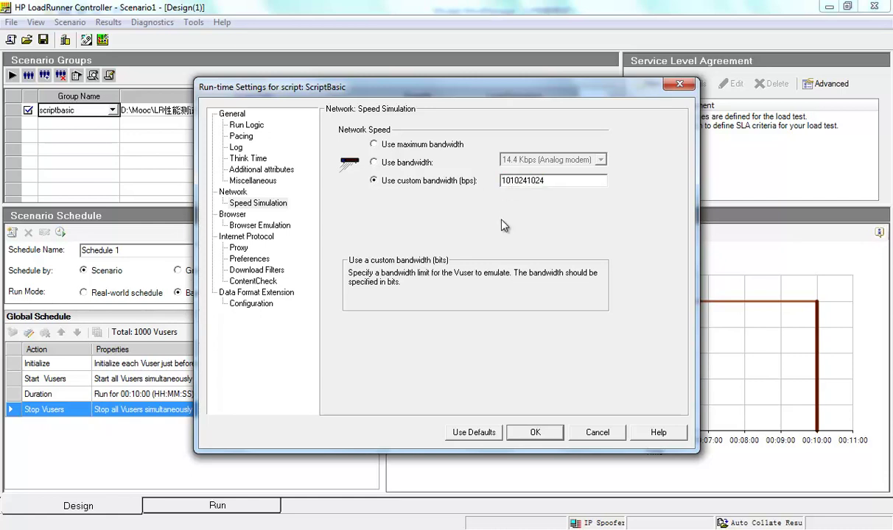
# Step: Open Notepad and write the bandwidth formula 10*1024*1024
pyautogui.press('super')
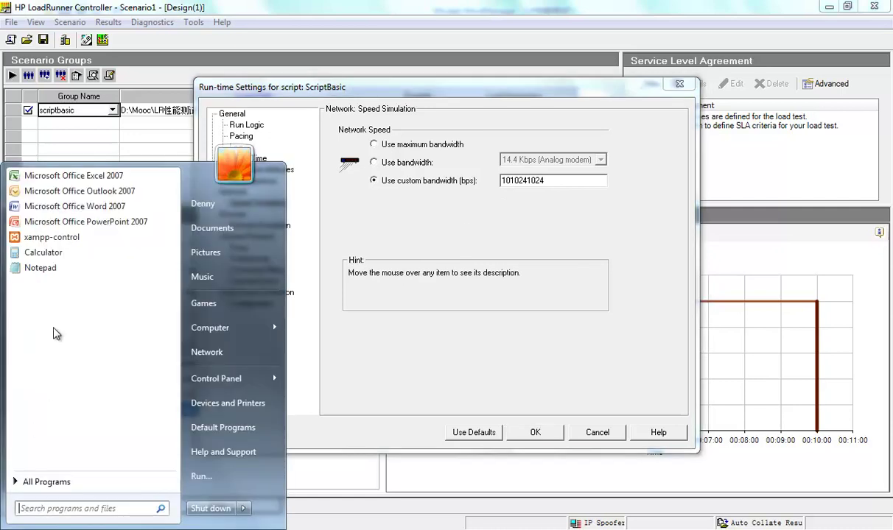
pyautogui.click(58, 277)
pyautogui.write('10*1024*10-2')
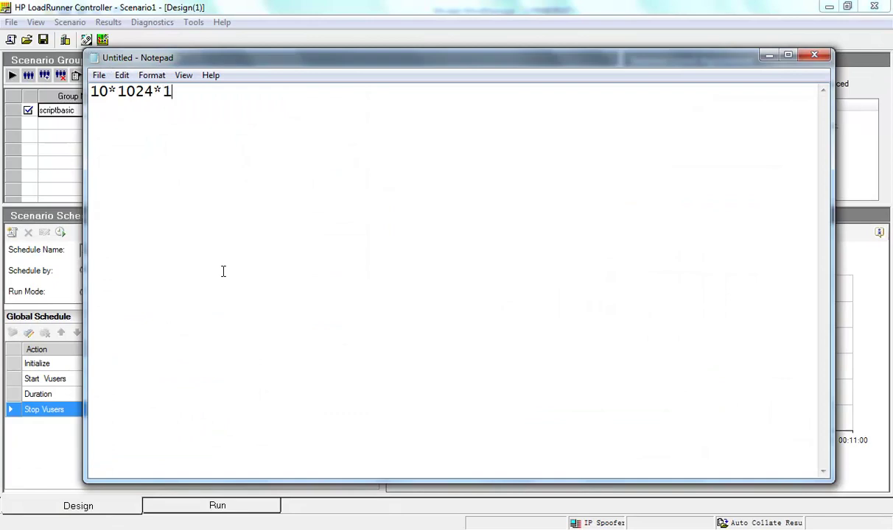
pyautogui.press('BackSpace')
pyautogui.press('BackSpace')
pyautogui.write('24')
# Step: Switch back to LoadRunner Controller and replace the custom bandwidth with 102400000 bps
pyautogui.hotkey('alt', 'Tab')
pyautogui.moveTo(554, 181); pyautogui.dragTo(498, 188)
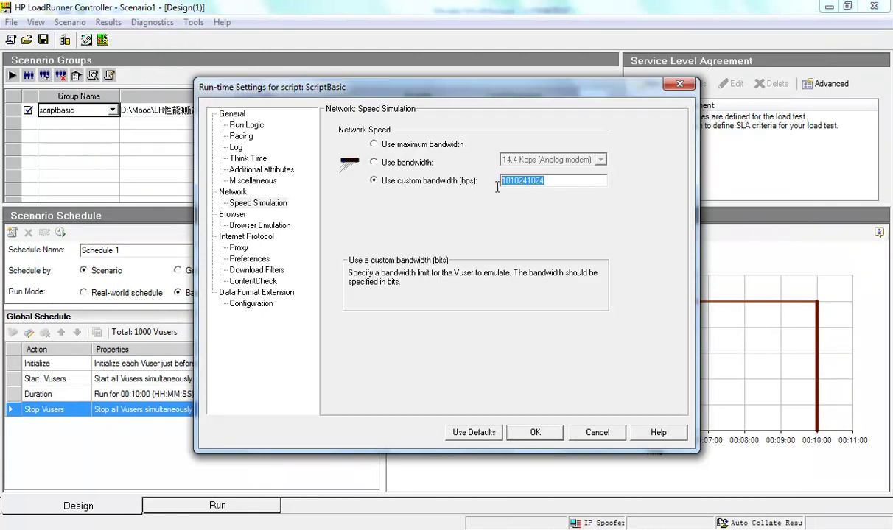
pyautogui.write('102400000')
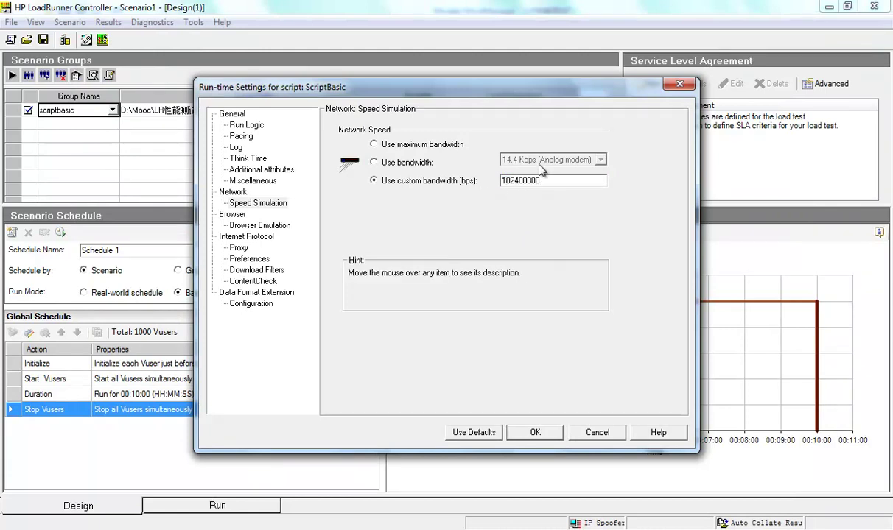
pyautogui.doubleClick(519, 181)
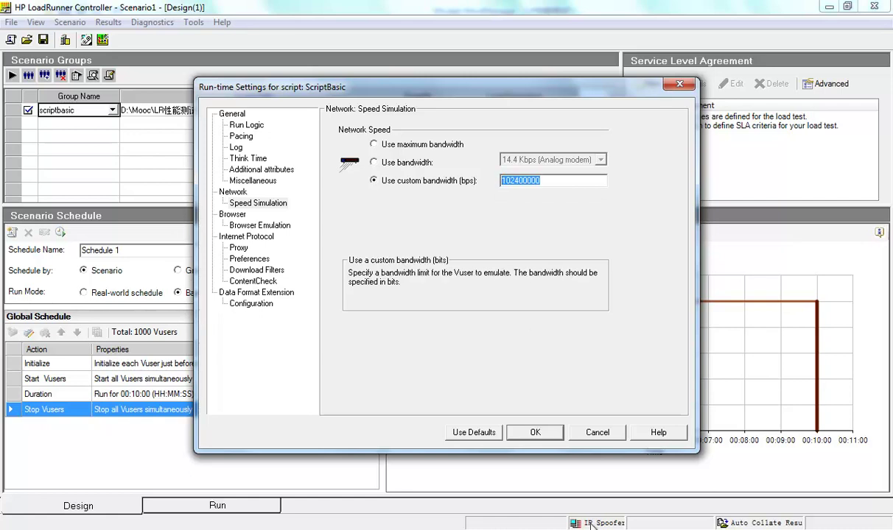
# Step: Return to Notepad, label the formula "bit per second" and add the text "byte per second" on a line below
pyautogui.hotkey('alt', 'Tab')
pyautogui.write('bit per second')
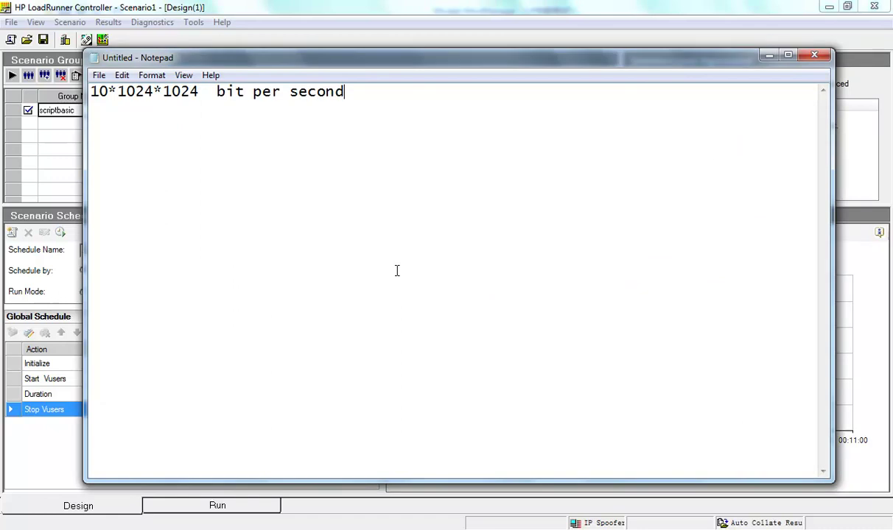
pyautogui.press('BackSpace')
pyautogui.press('Return')
pyautogui.press('Return')
pyautogui.press('Return')
pyautogui.press('Return')
pyautogui.write('byte p')
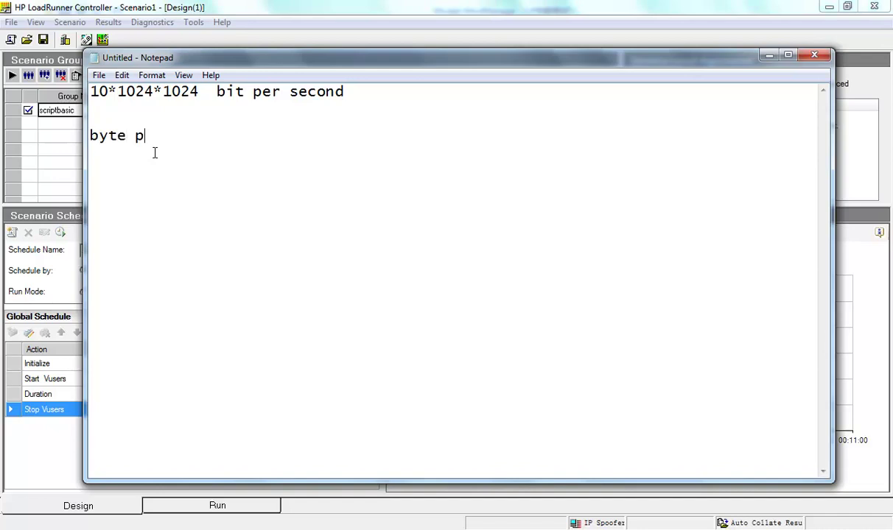
pyautogui.write('er second')
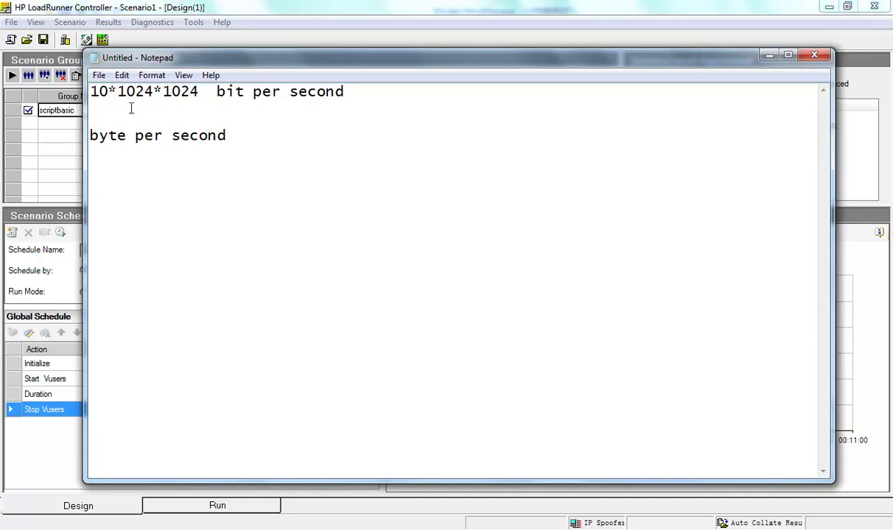
# Step: Put the formula 10*1024*1024/8 in front of "byte per second" and close the note without saving it
pyautogui.moveTo(196, 92); pyautogui.dragTo(71, 87)
pyautogui.hotkey('ctrl', 'c')
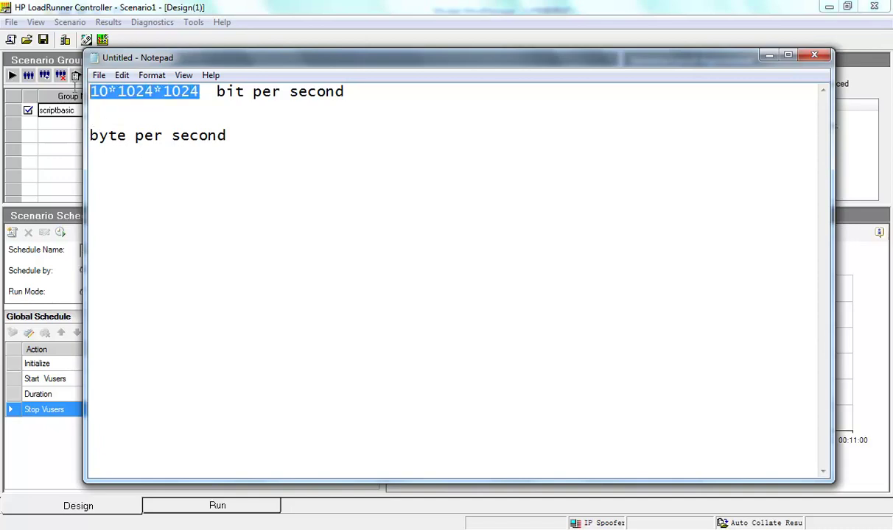
pyautogui.click(90, 135)
pyautogui.hotkey('ctrl', 'v')
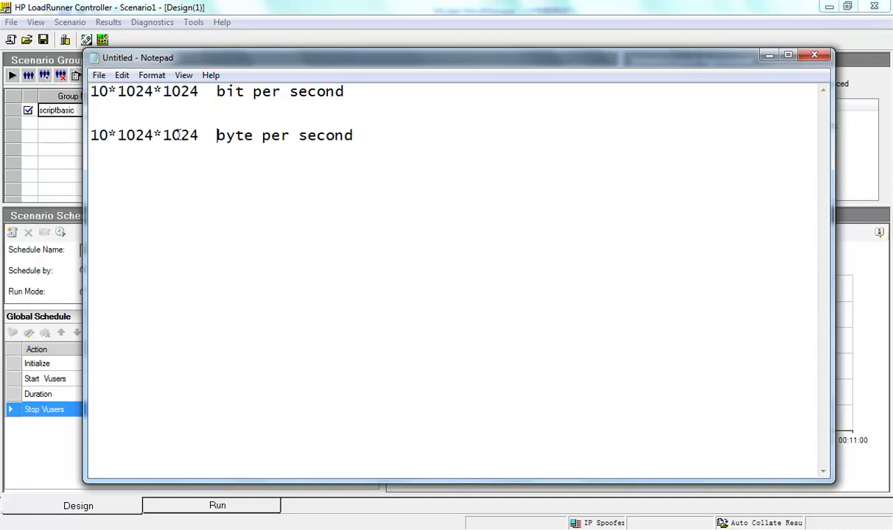
pyautogui.click(199, 135)
pyautogui.write('/')
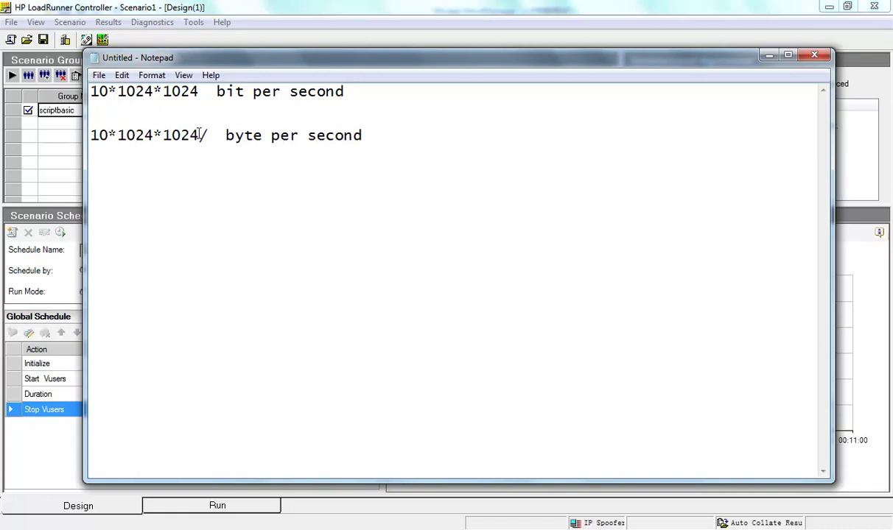
pyautogui.write('8')
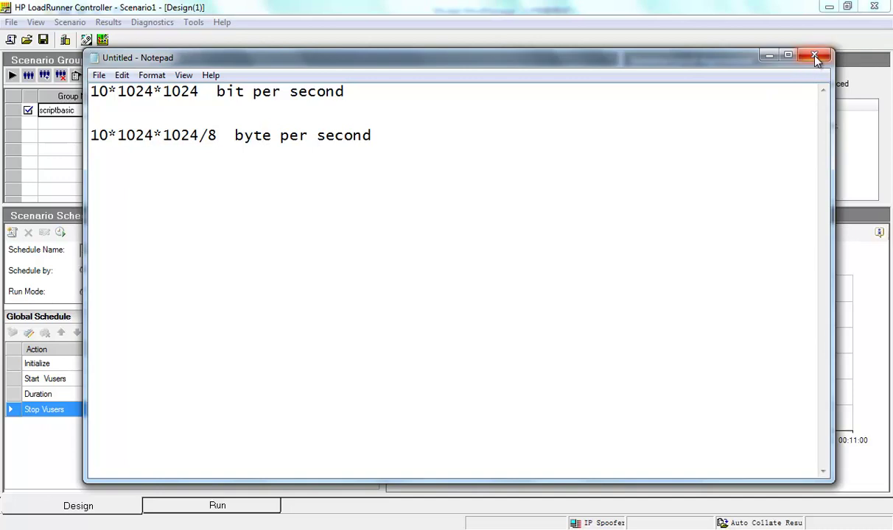
pyautogui.click(816, 61)
pyautogui.click(815, 57)
pyautogui.click(467, 274)
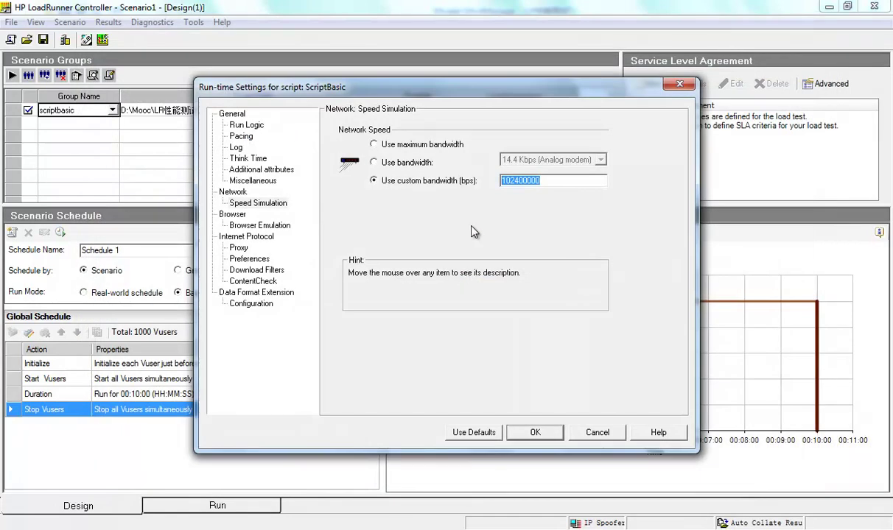
# Step: Set the network speed back to maximum bandwidth
pyautogui.moveTo(563, 181); pyautogui.dragTo(470, 183)
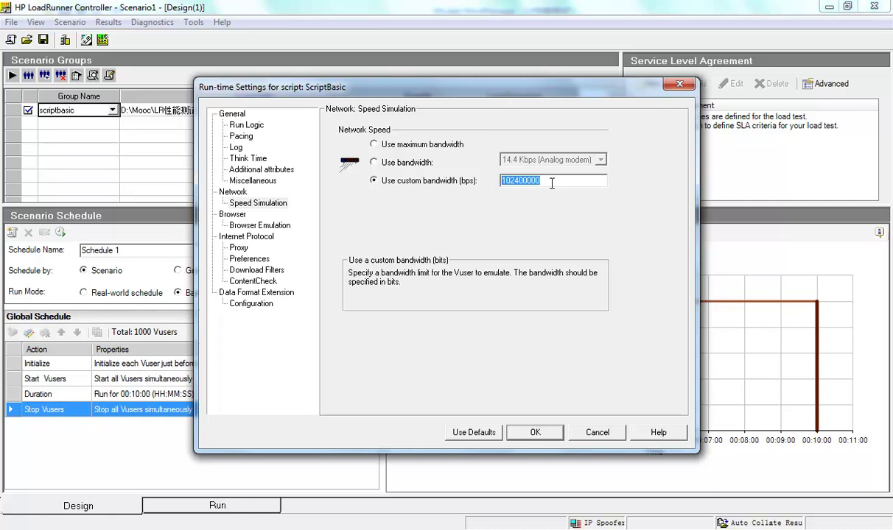
pyautogui.click(391, 145)
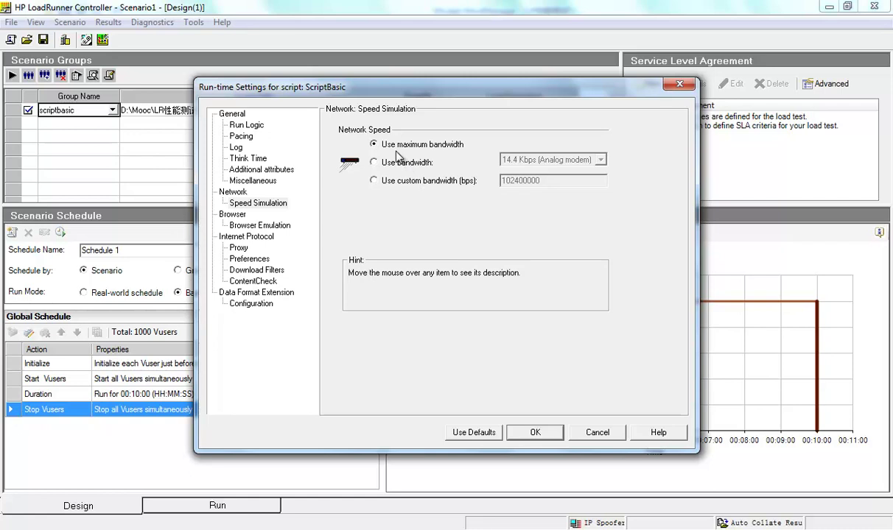
# Step: In the advanced cache options of Browser Emulation, enable specifying URLs requiring content in addition to HTML pages
pyautogui.click(258, 227)
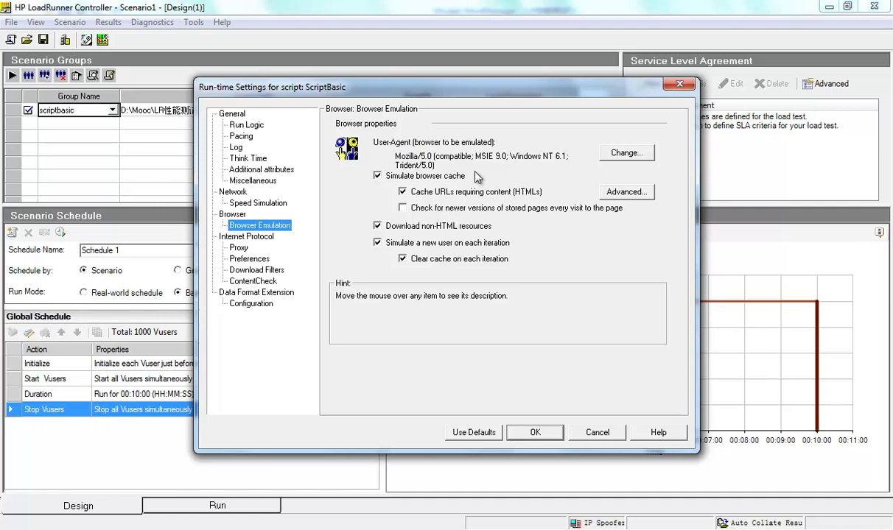
pyautogui.moveTo(458, 181)
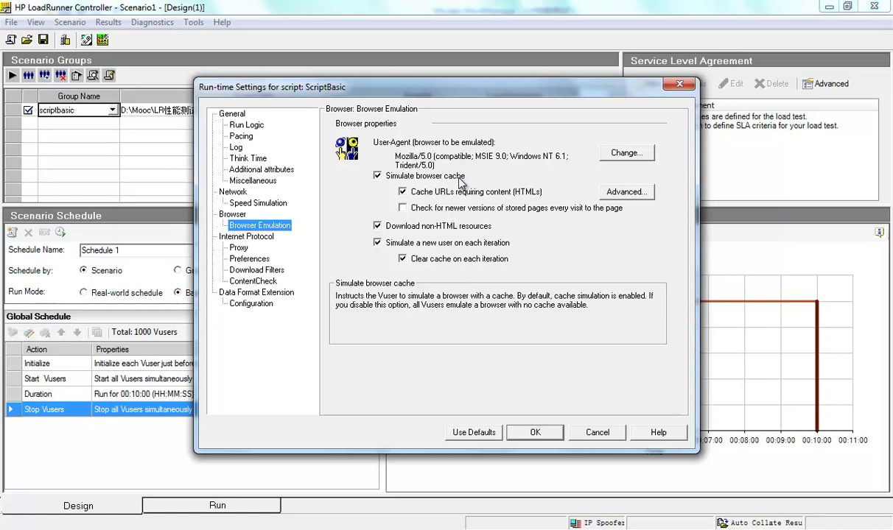
pyautogui.moveTo(459, 197)
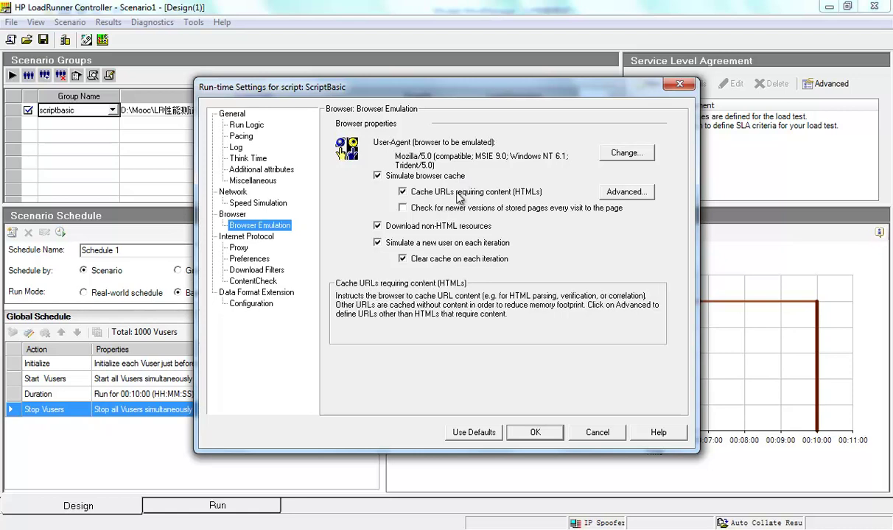
pyautogui.click(625, 192)
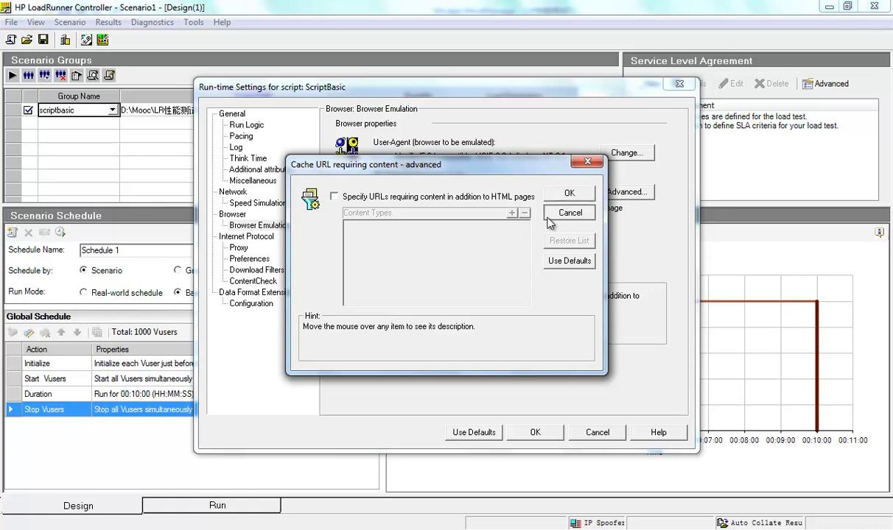
pyautogui.click(334, 196)
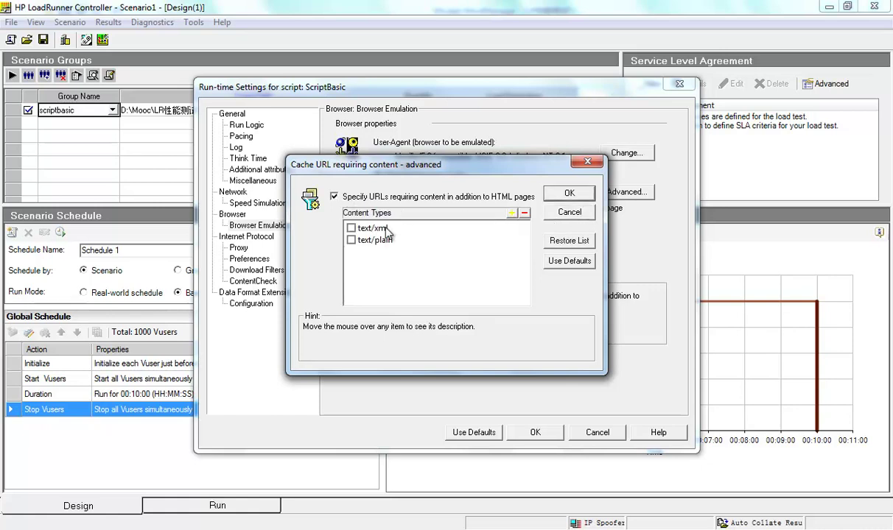
# Step: Add the content types img/png and img/jpeg to the list and also enable text/plain and text/xml
pyautogui.click(512, 213)
pyautogui.write('img/png')
pyautogui.press('Return')
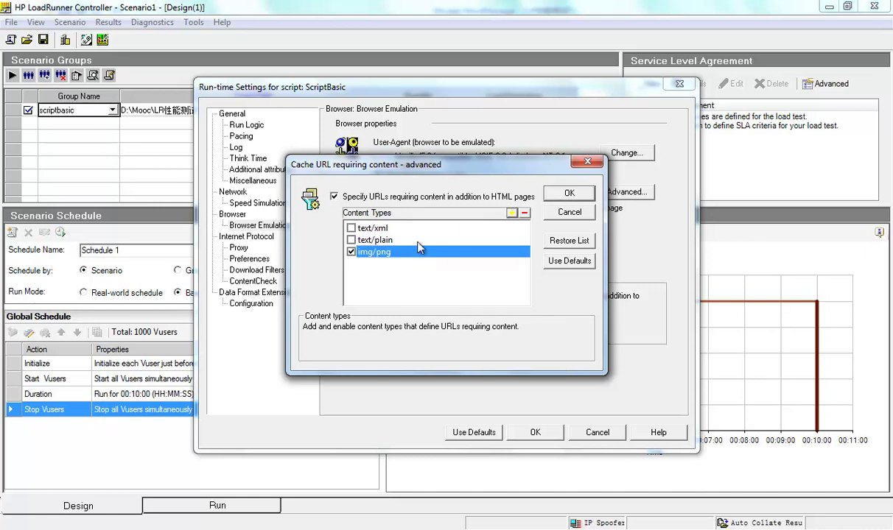
pyautogui.click(512, 213)
pyautogui.write('impg')
pyautogui.press('BackSpace')
pyautogui.press('BackSpace')
pyautogui.write('g/')
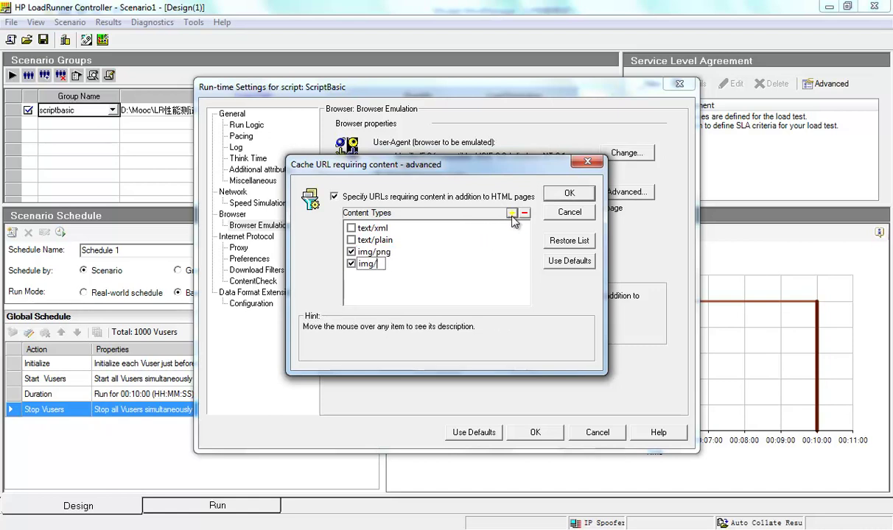
pyautogui.write('jpeg')
pyautogui.press('Return')
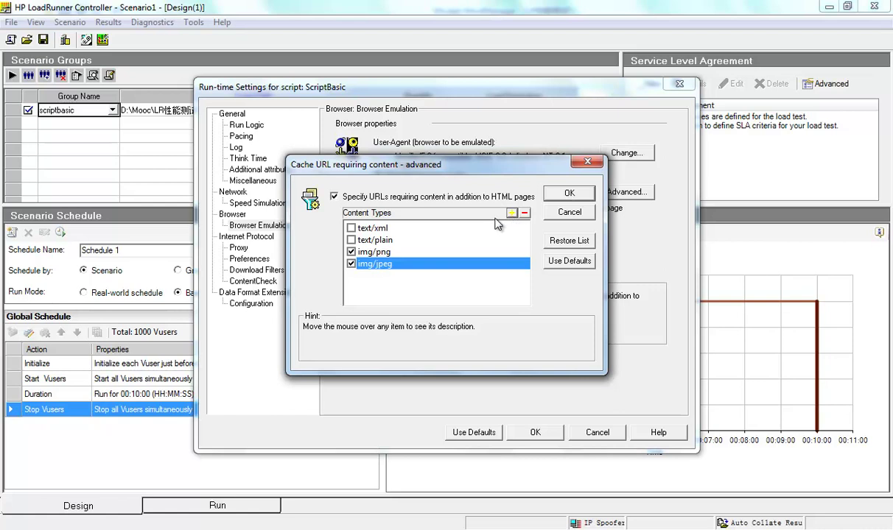
pyautogui.click(352, 241)
pyautogui.click(351, 229)
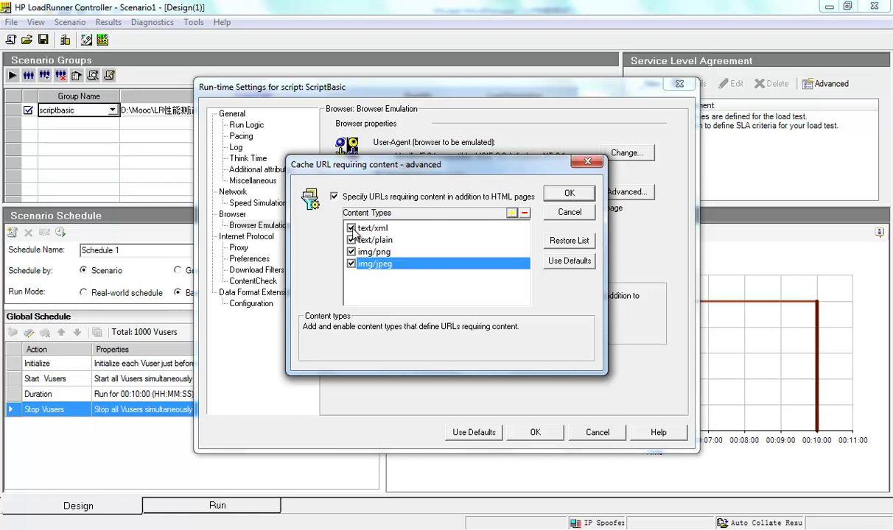
# Step: Discard the content type changes in the advanced cache options and recheck those options without editing them
pyautogui.click(568, 212)
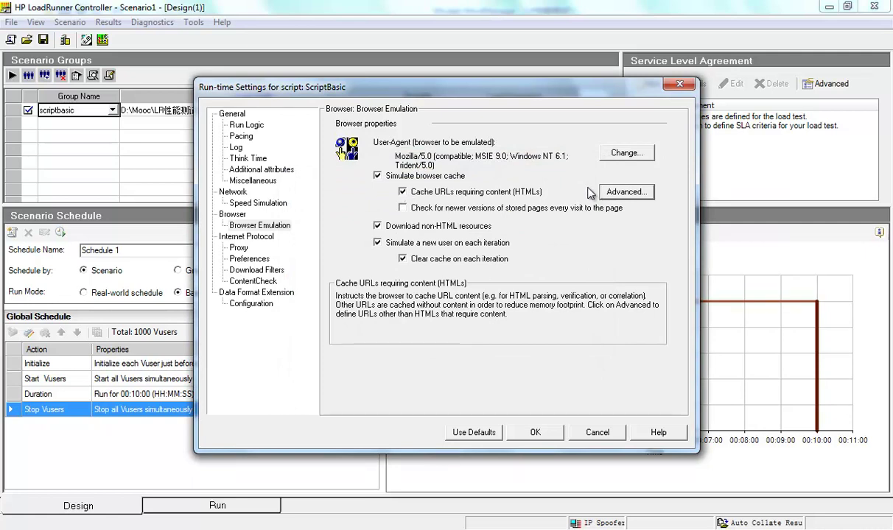
pyautogui.click(625, 192)
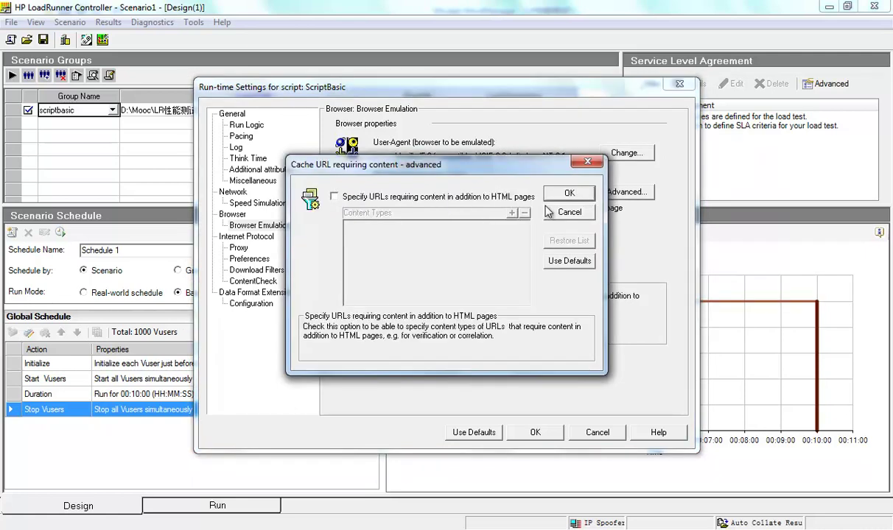
pyautogui.click(569, 213)
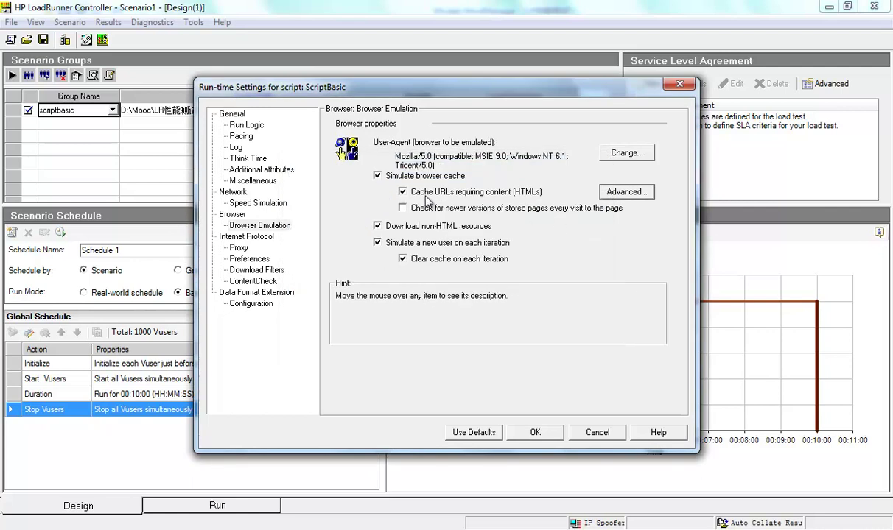
pyautogui.moveTo(412, 193)
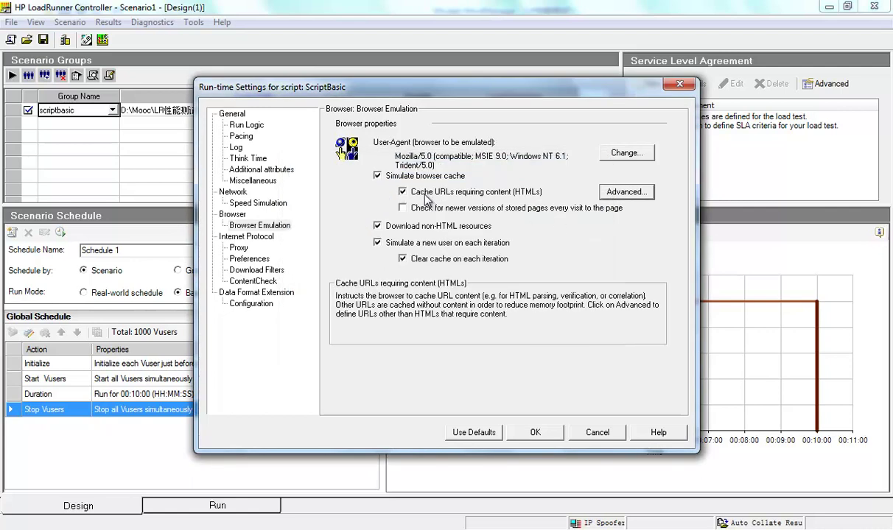
# Step: Turn browser cache simulation off and back on, and review the advanced cache options without changing them
pyautogui.click(378, 177)
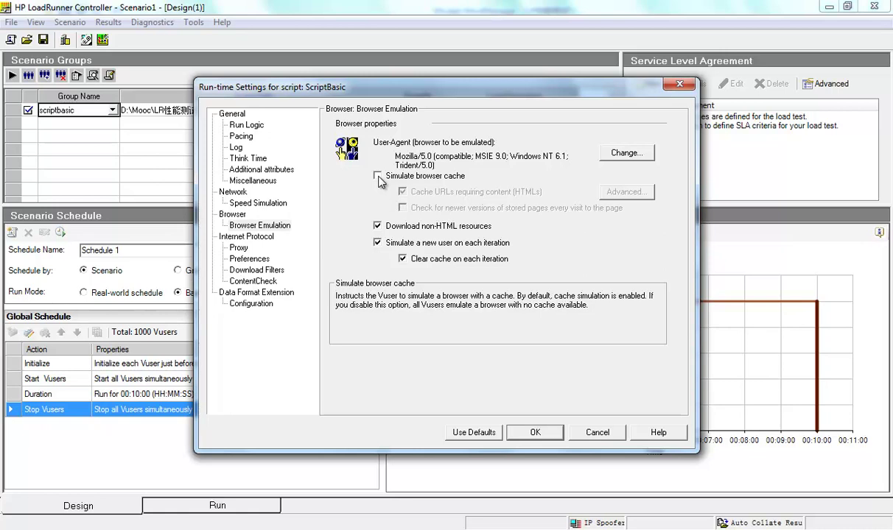
pyautogui.click(378, 177)
pyautogui.click(608, 191)
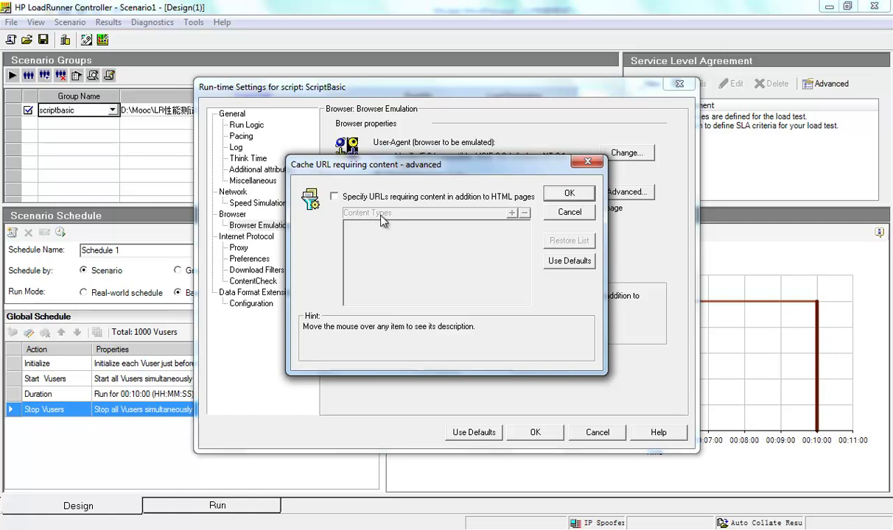
pyautogui.click(569, 212)
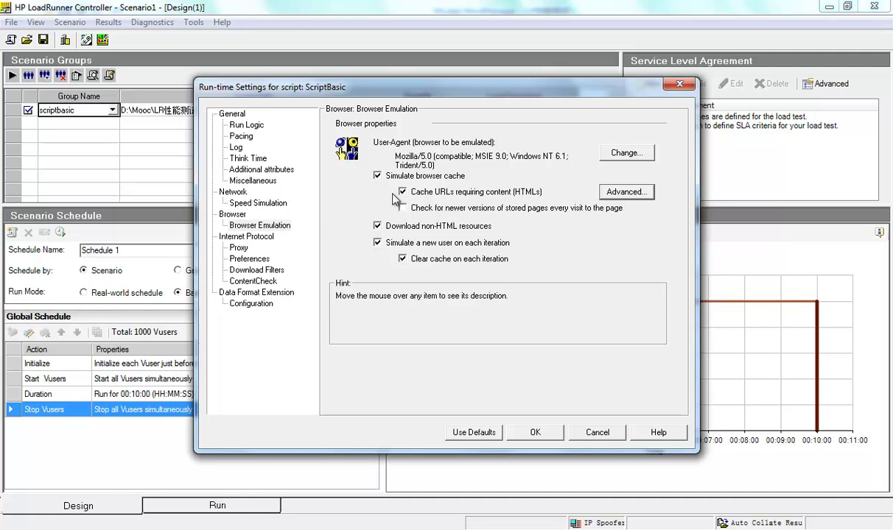
# Step: Try the predefined 14.4 Kbps (Analog modem) bandwidth in Speed Simulation and return to maximum bandwidth
pyautogui.click(258, 203)
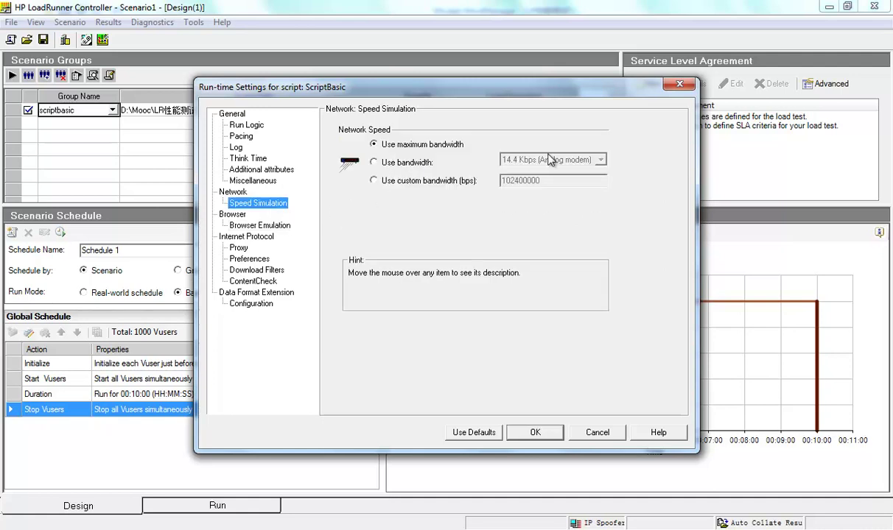
pyautogui.click(381, 161)
pyautogui.click(518, 160)
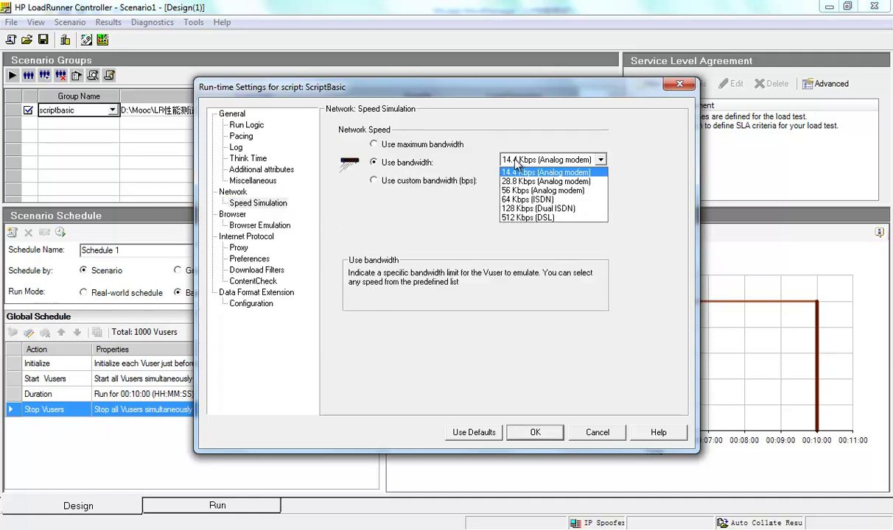
pyautogui.click(516, 162)
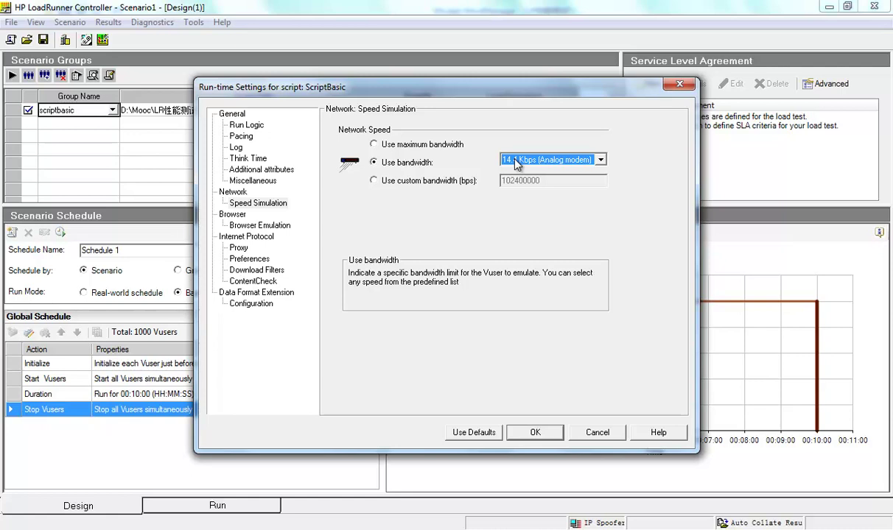
pyautogui.click(402, 144)
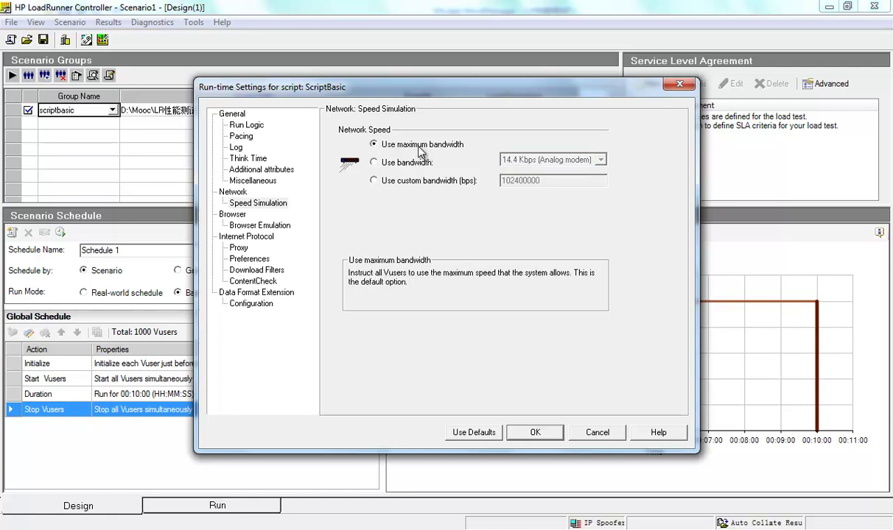
# Step: Review the Browser Emulation options for simulating a new user and clearing the cache on each iteration, and accept the run-time settings
pyautogui.click(277, 226)
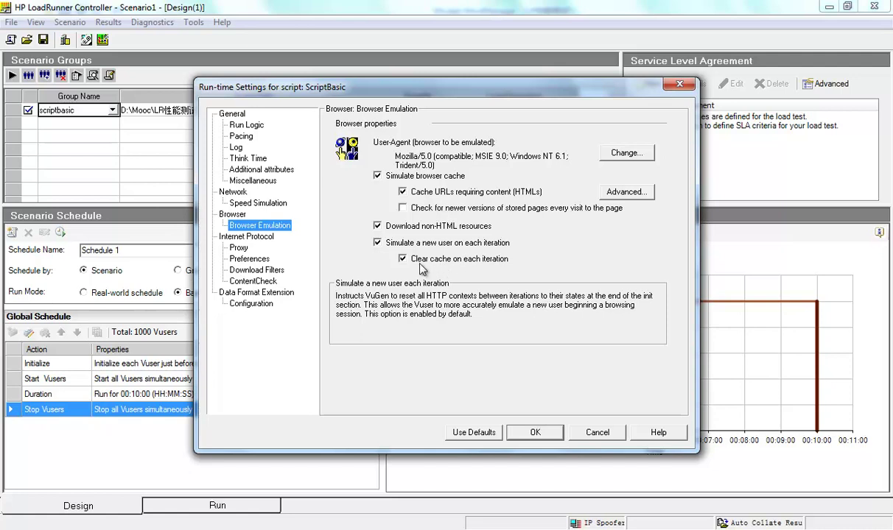
pyautogui.moveTo(457, 258)
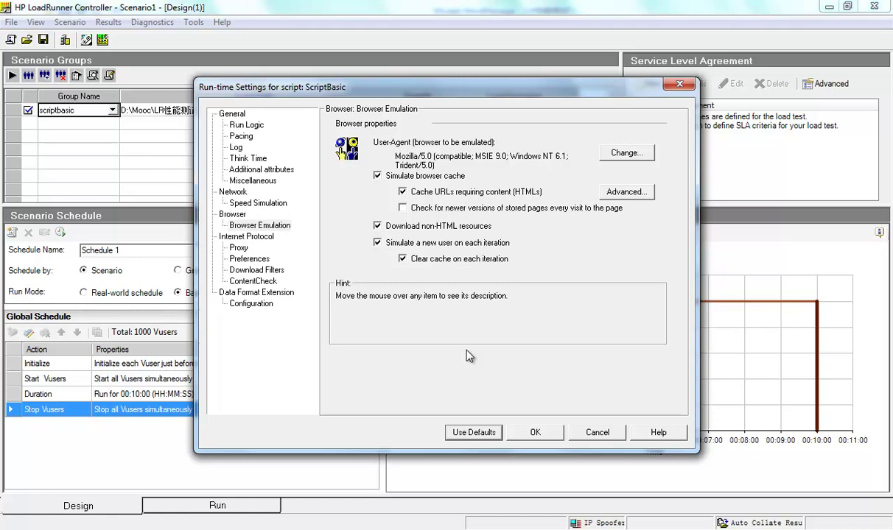
pyautogui.click(532, 432)
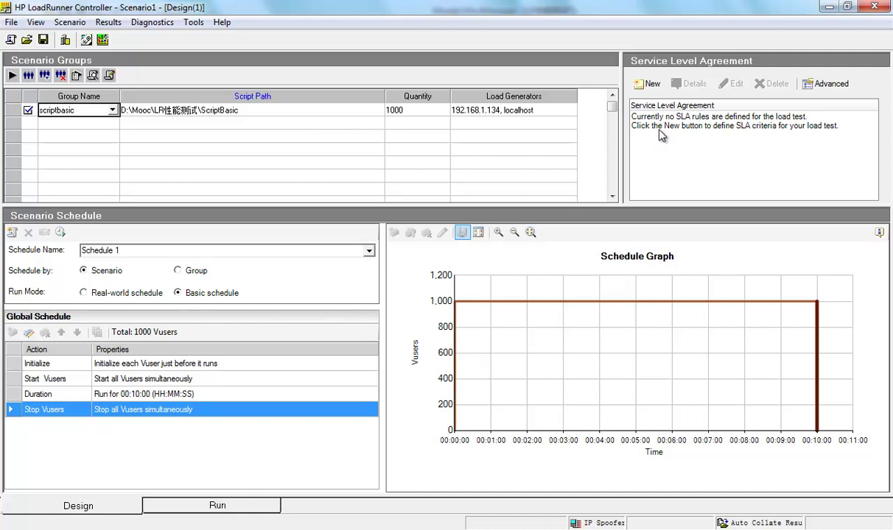
# Step: Look at the scenario's Run view and switch to Mindjet MindManager to review the 控制各种运行策略 branch of the LR性能测试 map
pyautogui.click(655, 106)
pyautogui.click(193, 506)
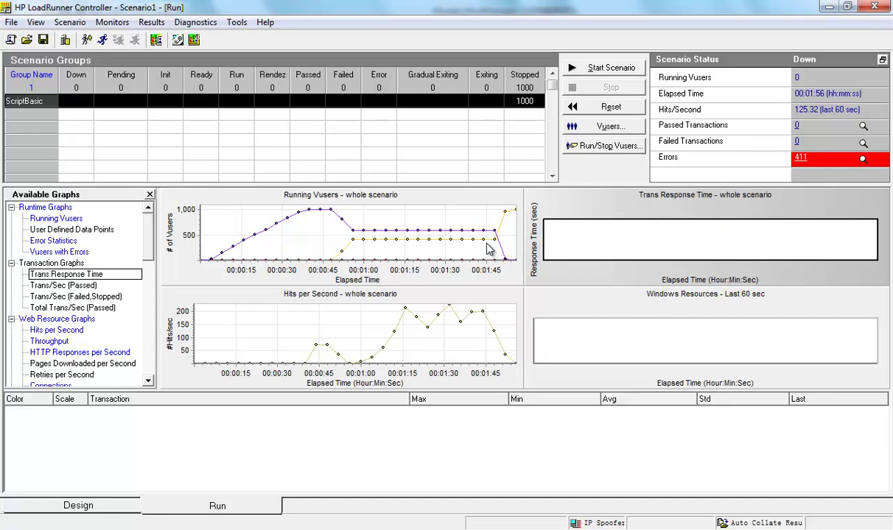
pyautogui.moveTo(538, 528)
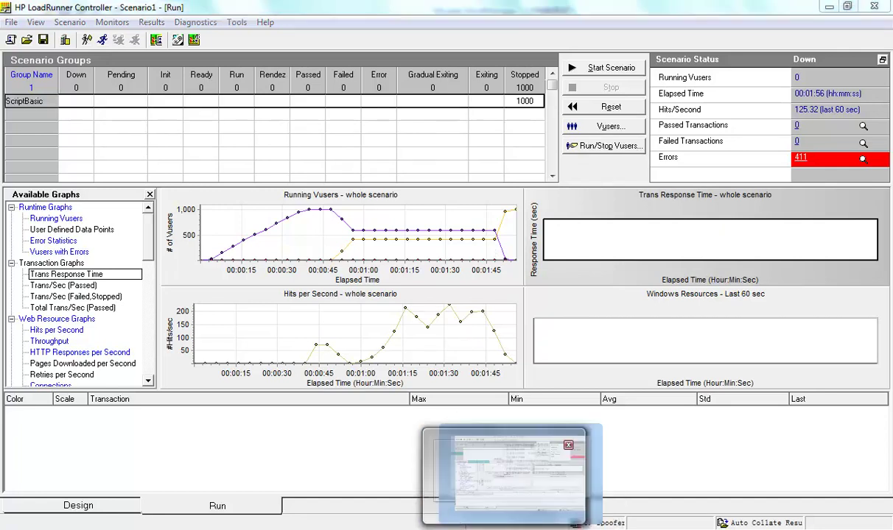
pyautogui.click(431, 405)
pyautogui.scroll(1, 320, 289)
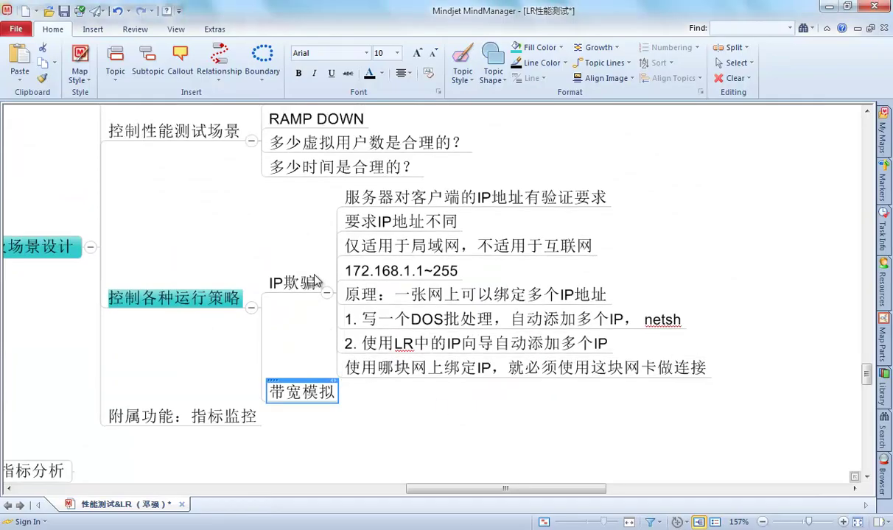
pyautogui.scroll(-2, 297, 259)
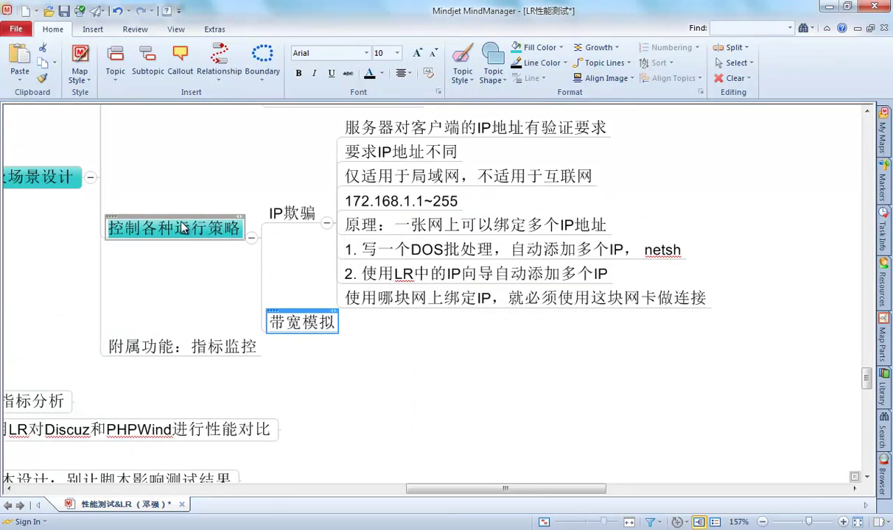